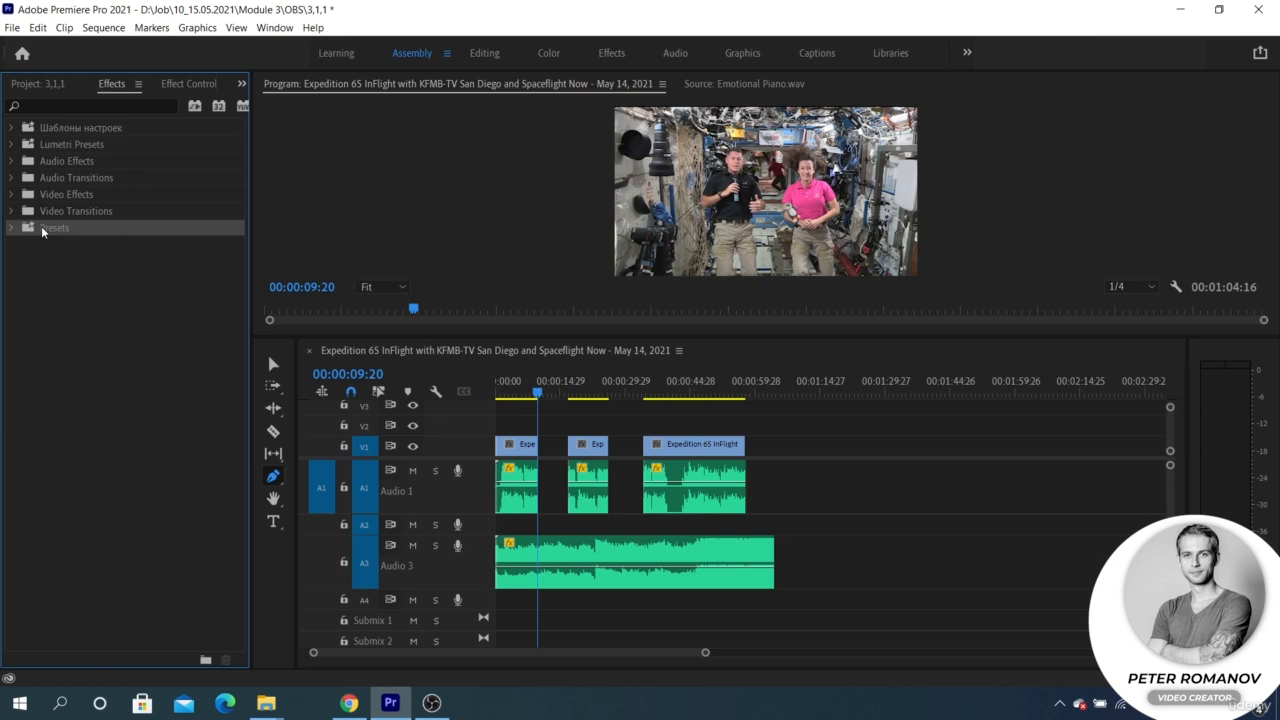
Expand the Audio Transitions folder and its Crossfade subfolder in the effects list
click(73, 148)
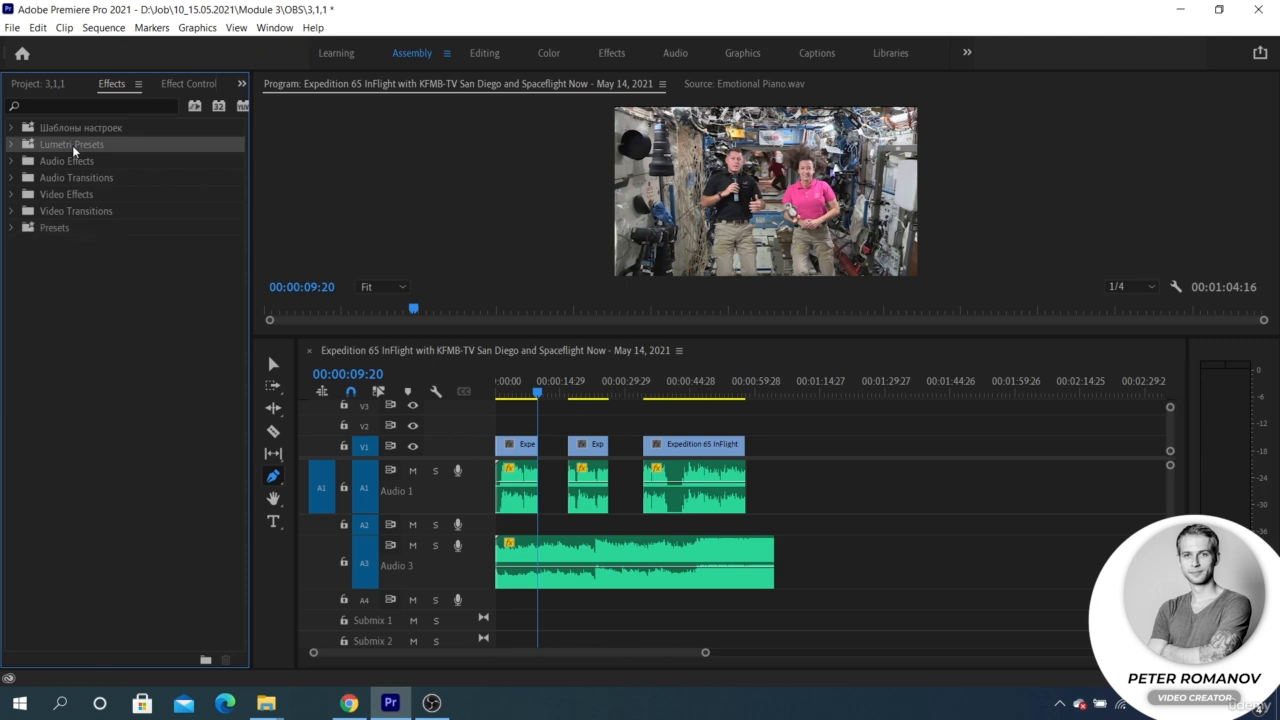
click(67, 163)
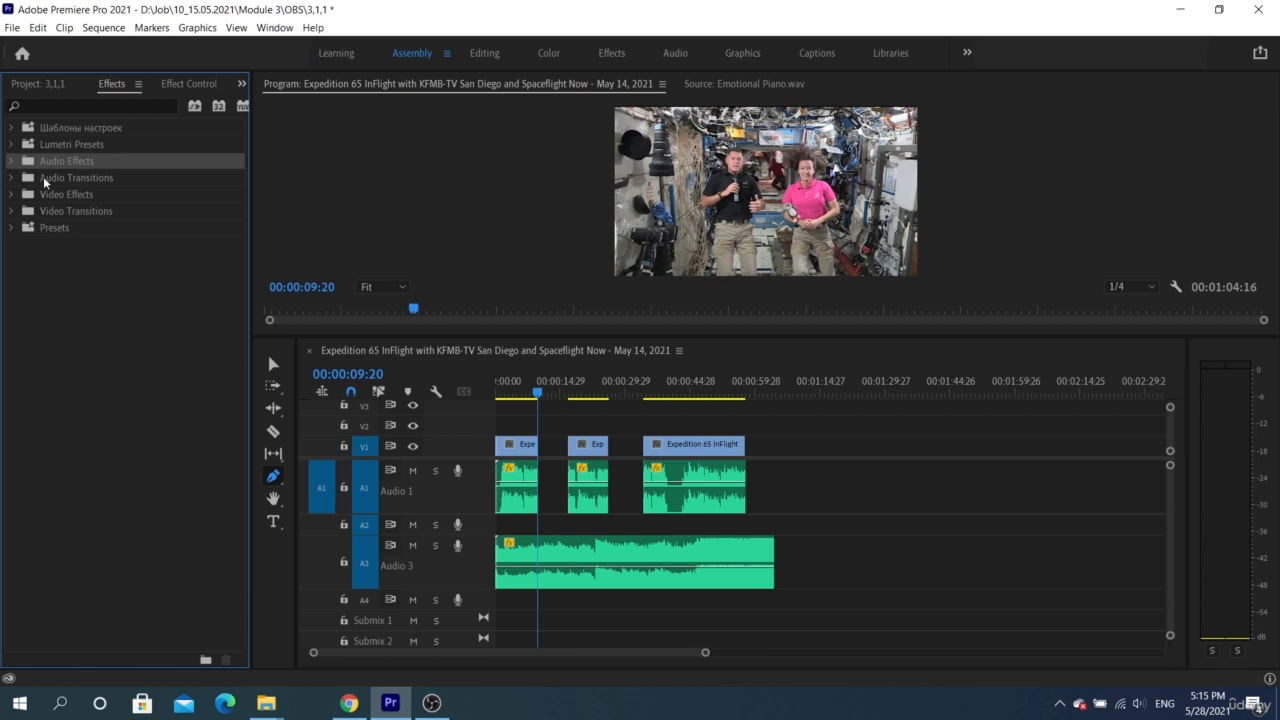
click(44, 180)
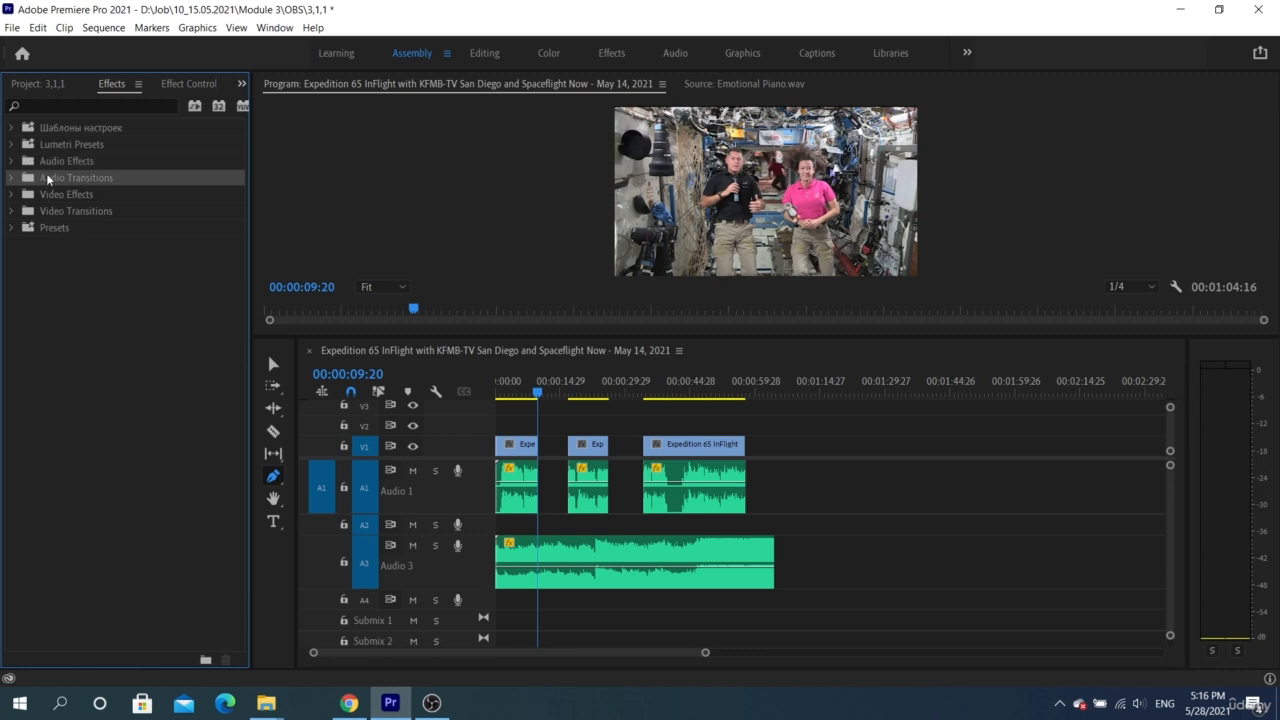
click(46, 212)
click(10, 179)
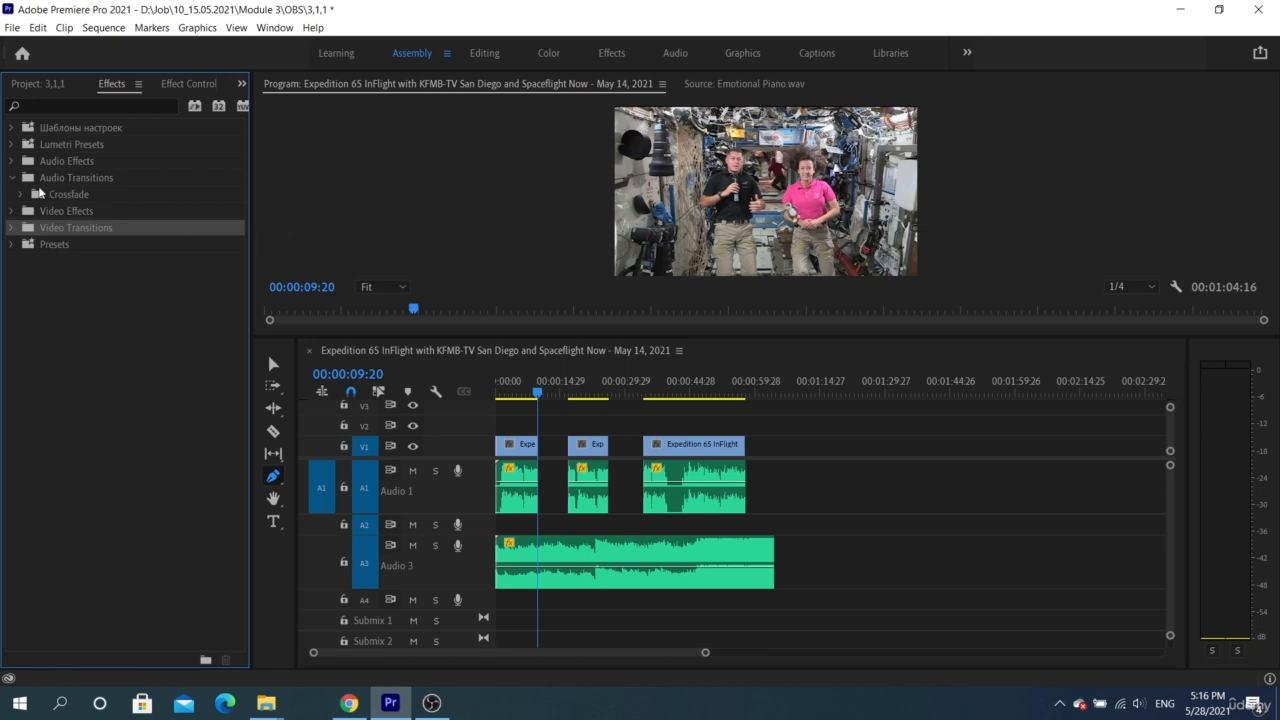
click(21, 195)
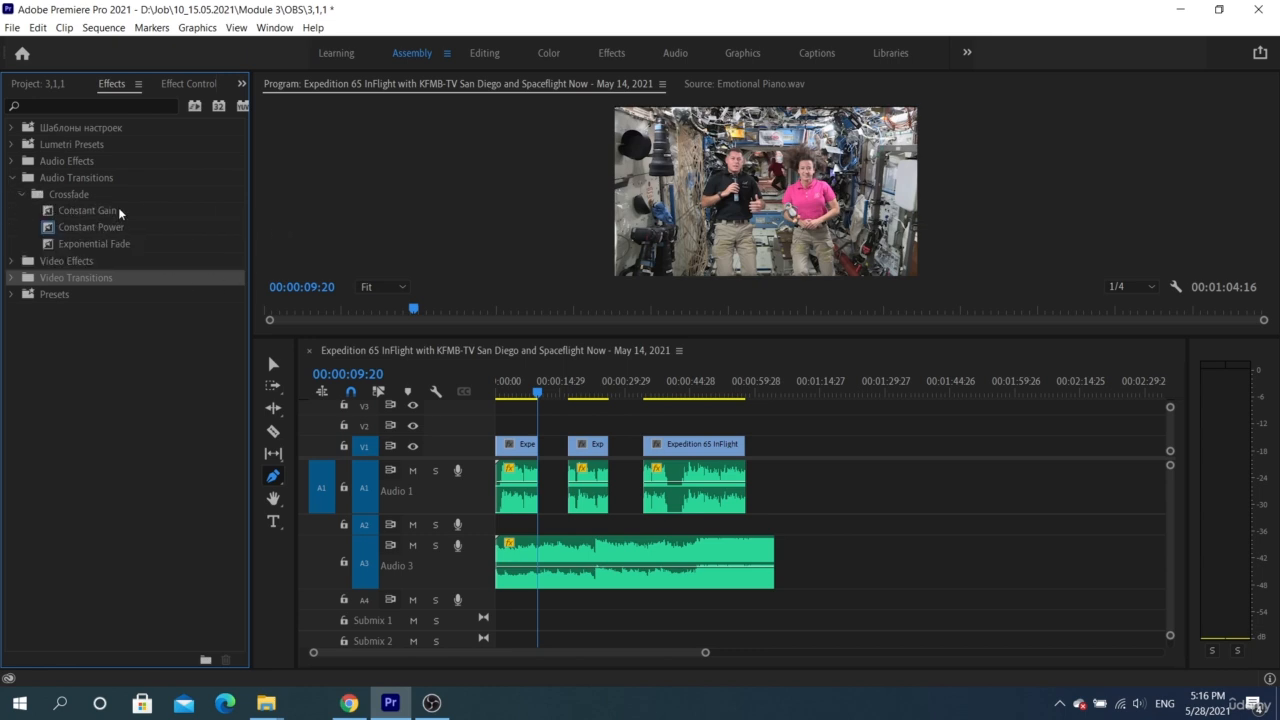
Apply the Constant Gain crossfade to the start of the music clip on Audio 3
click(119, 212)
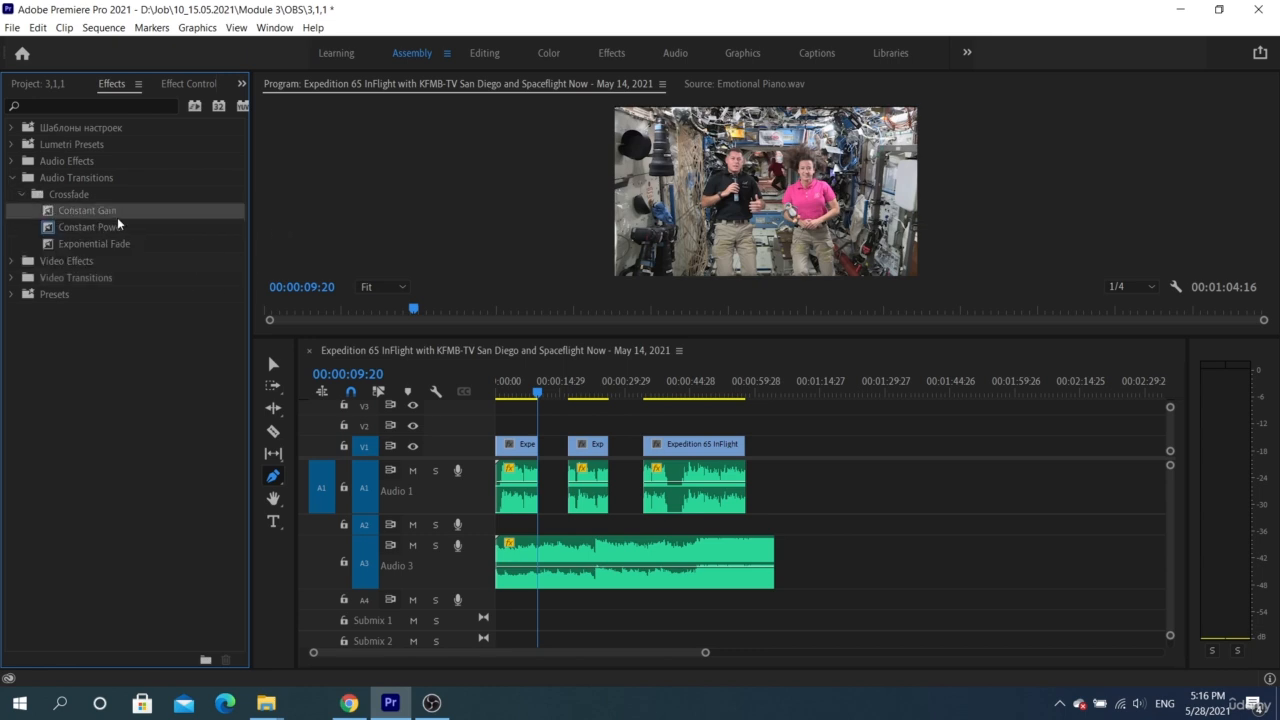
click(119, 228)
click(119, 243)
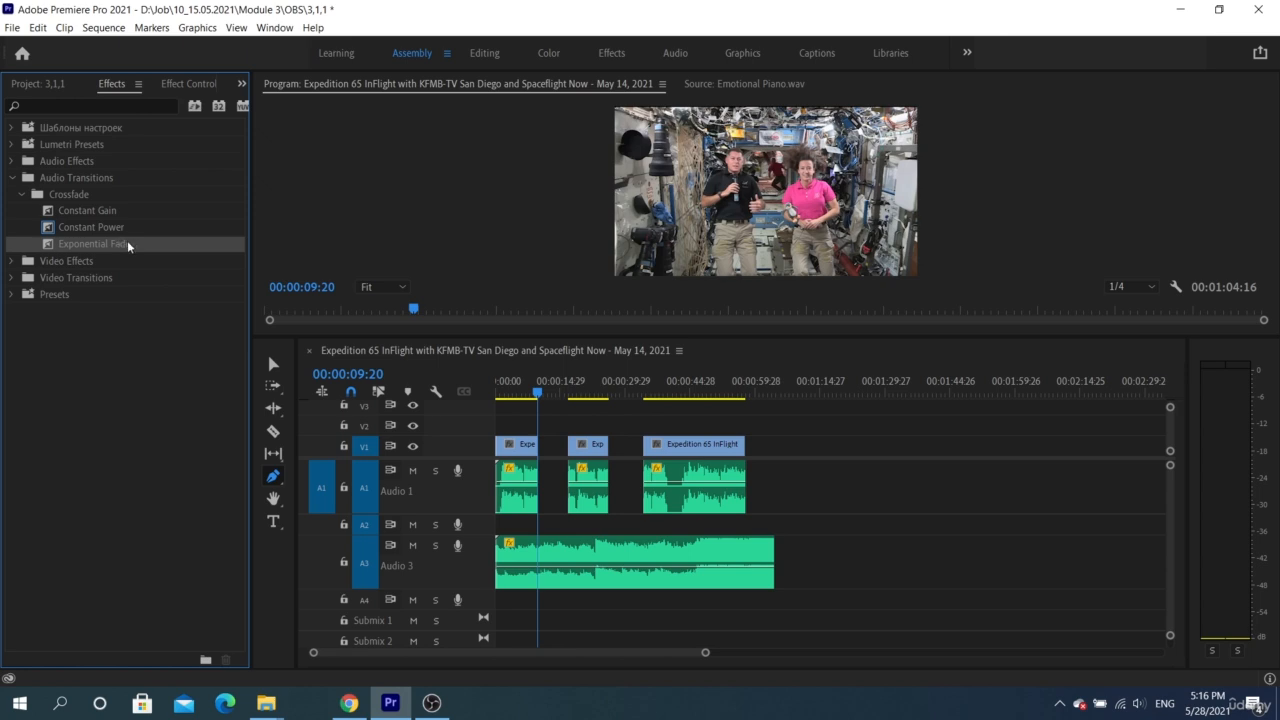
drag(98, 212, 503, 567)
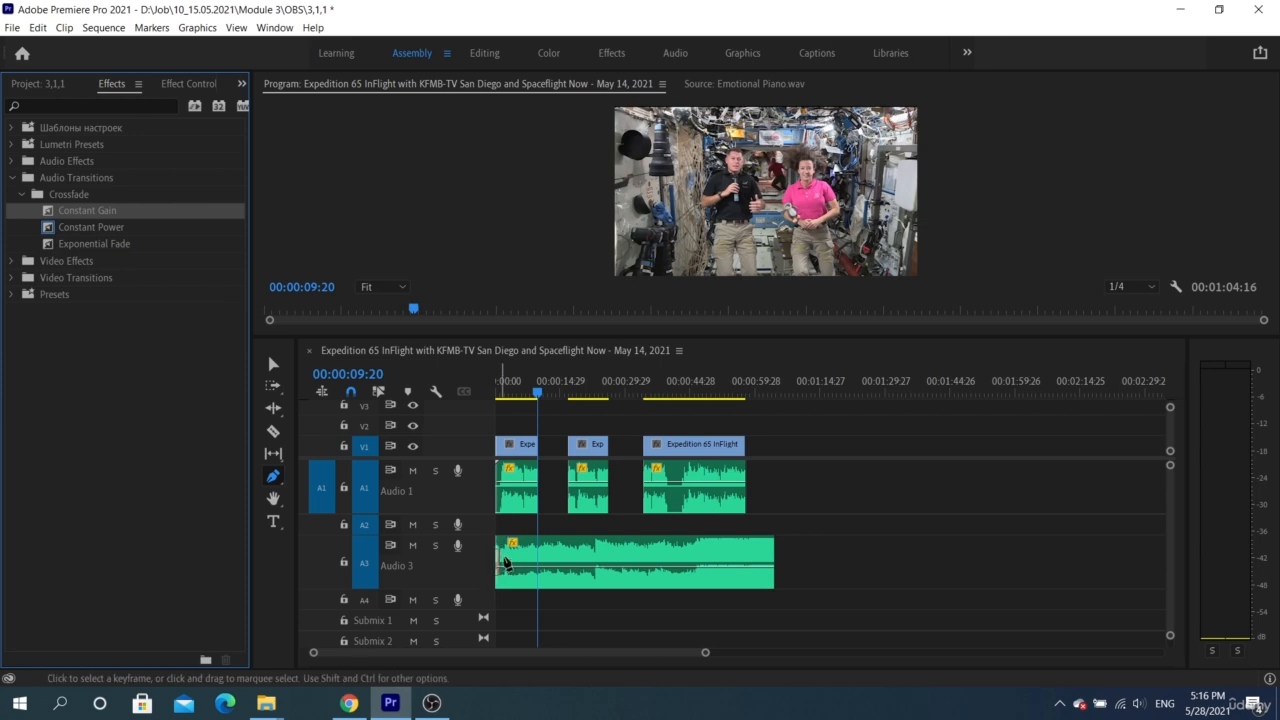
key(=)
key(=)
key(=)
scroll(518, 569, up, 2)
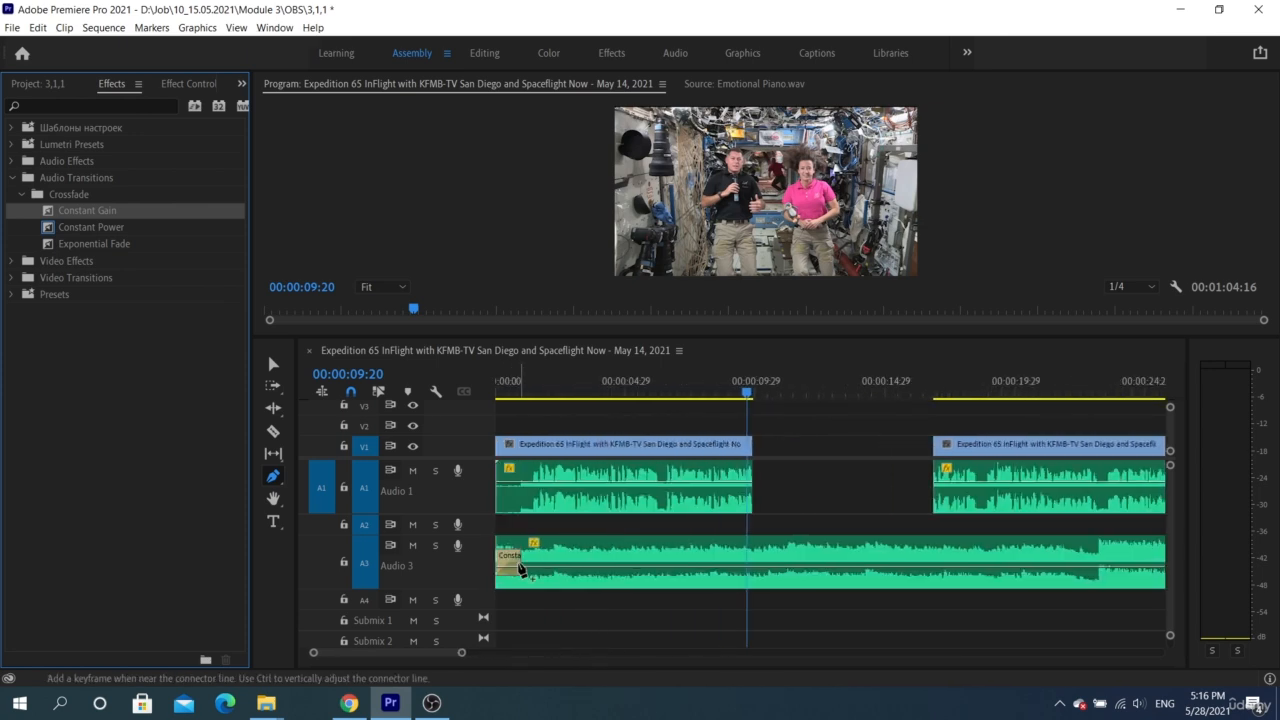
scroll(518, 569, down, 1)
scroll(518, 569, up, 1)
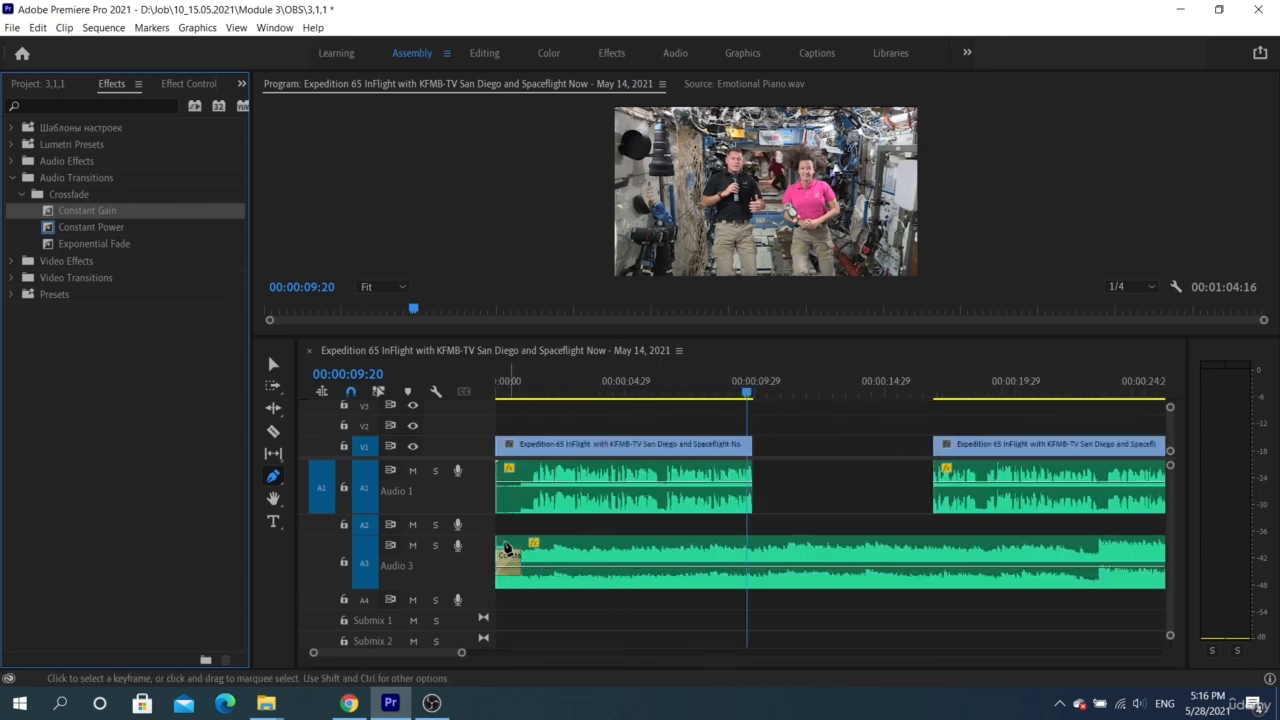
Mute Audio 1 and play the sequence from the beginning to hear the music clip's fade-in
click(413, 471)
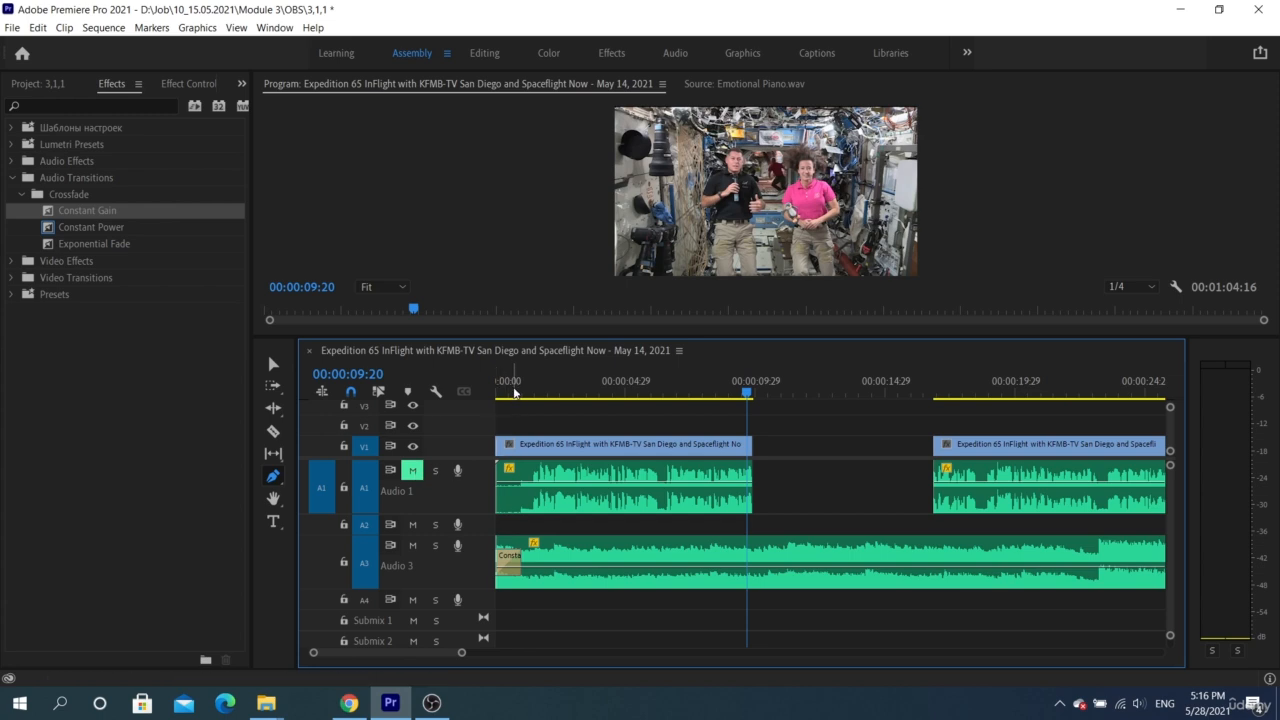
key(Home)
key(space)
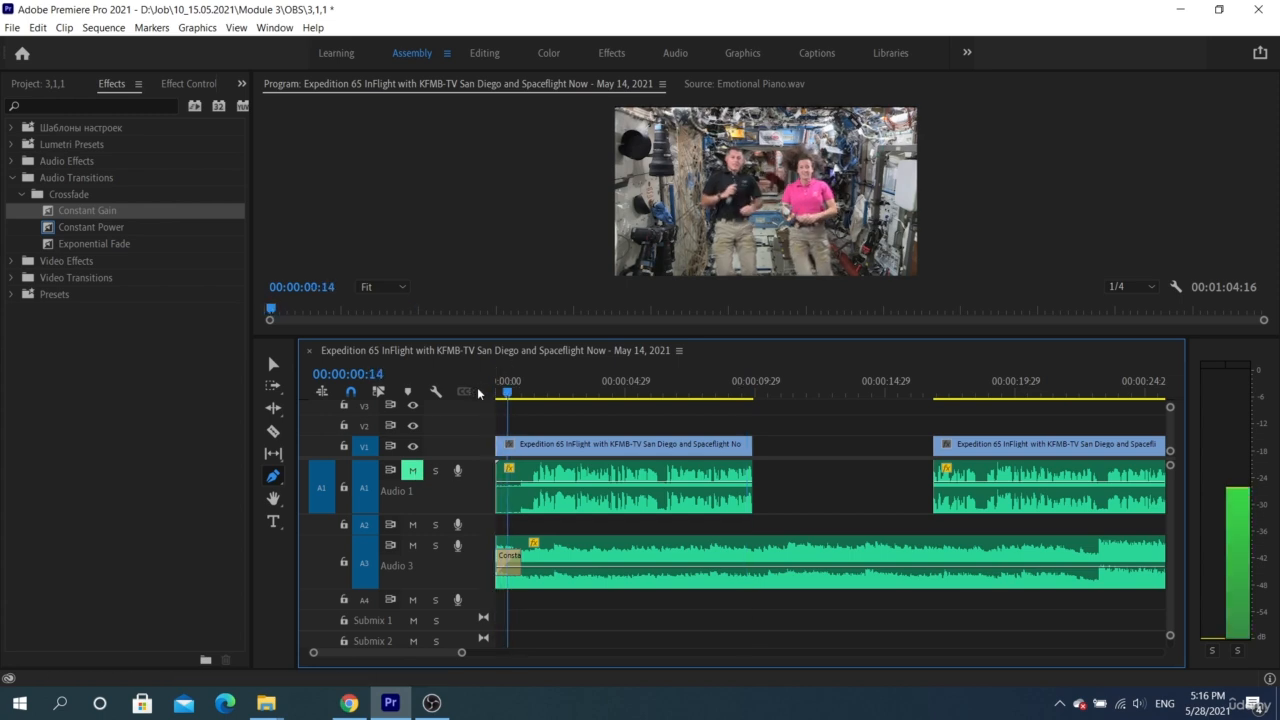
key(space)
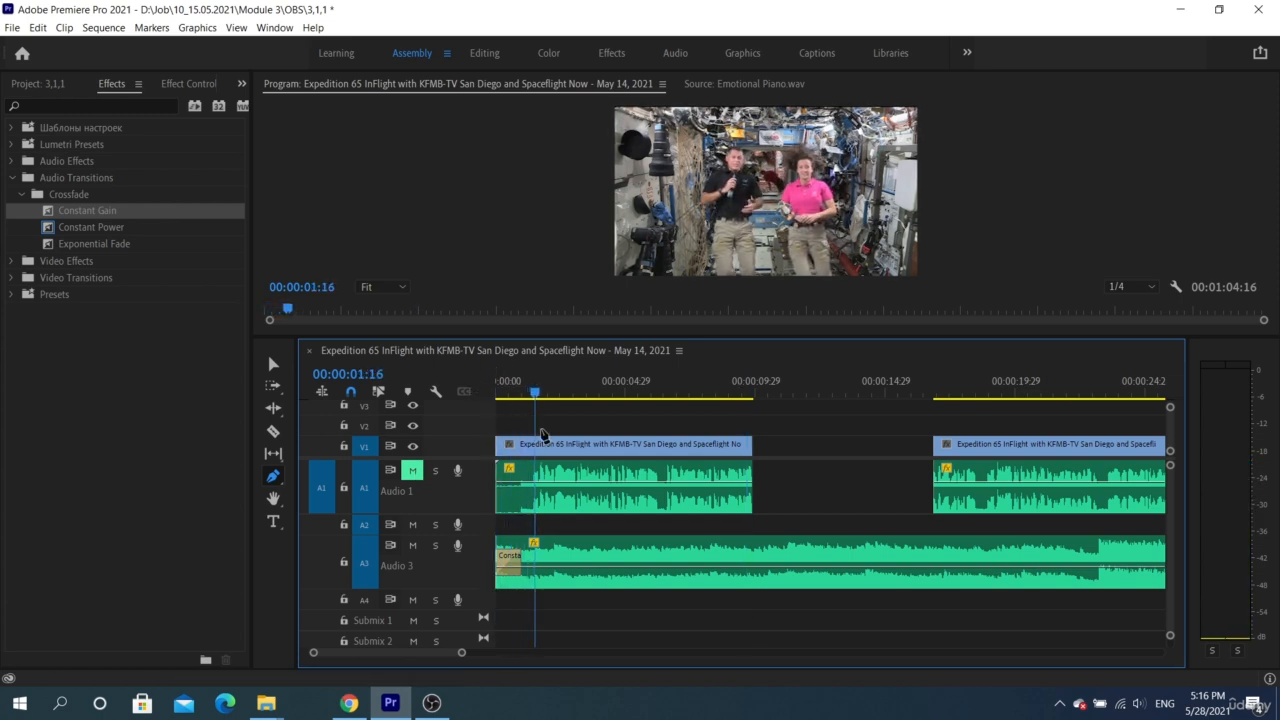
Try a fade of about 3 seconds at the music clip's start, play it, and reduce the fade to just over 1 second
key(v)
key(Home)
drag(520, 563, 581, 565)
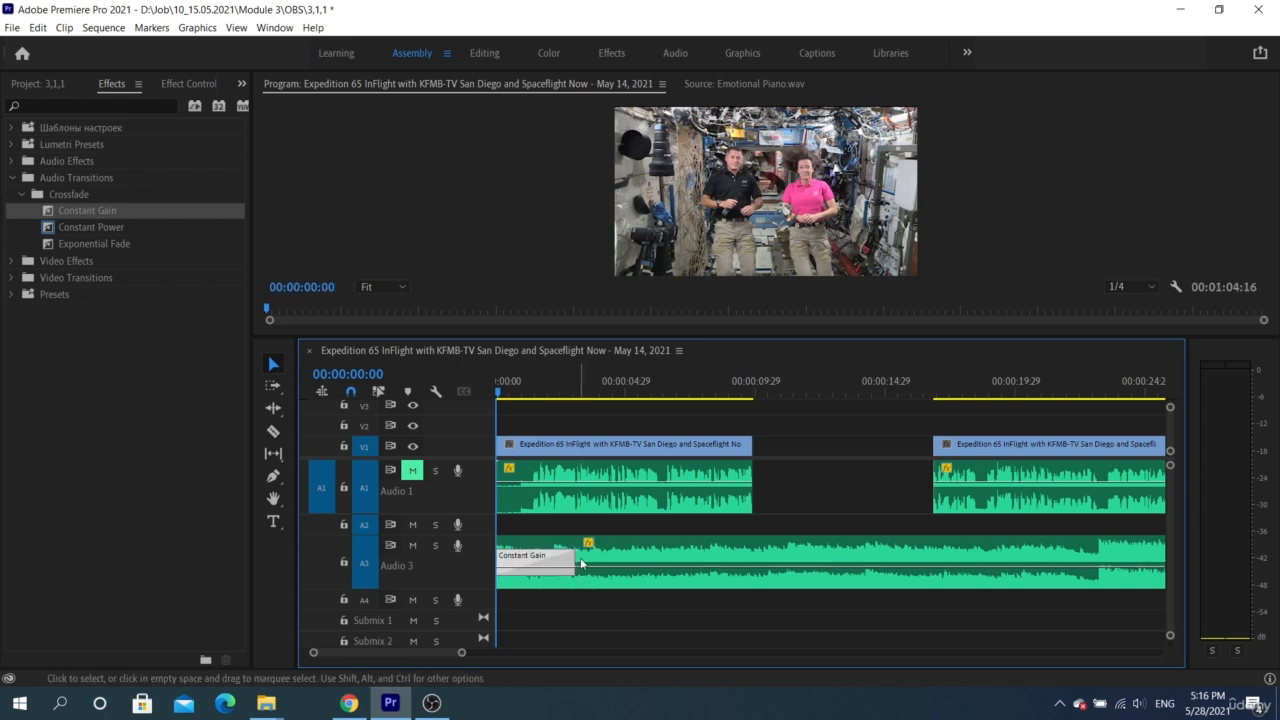
key(space)
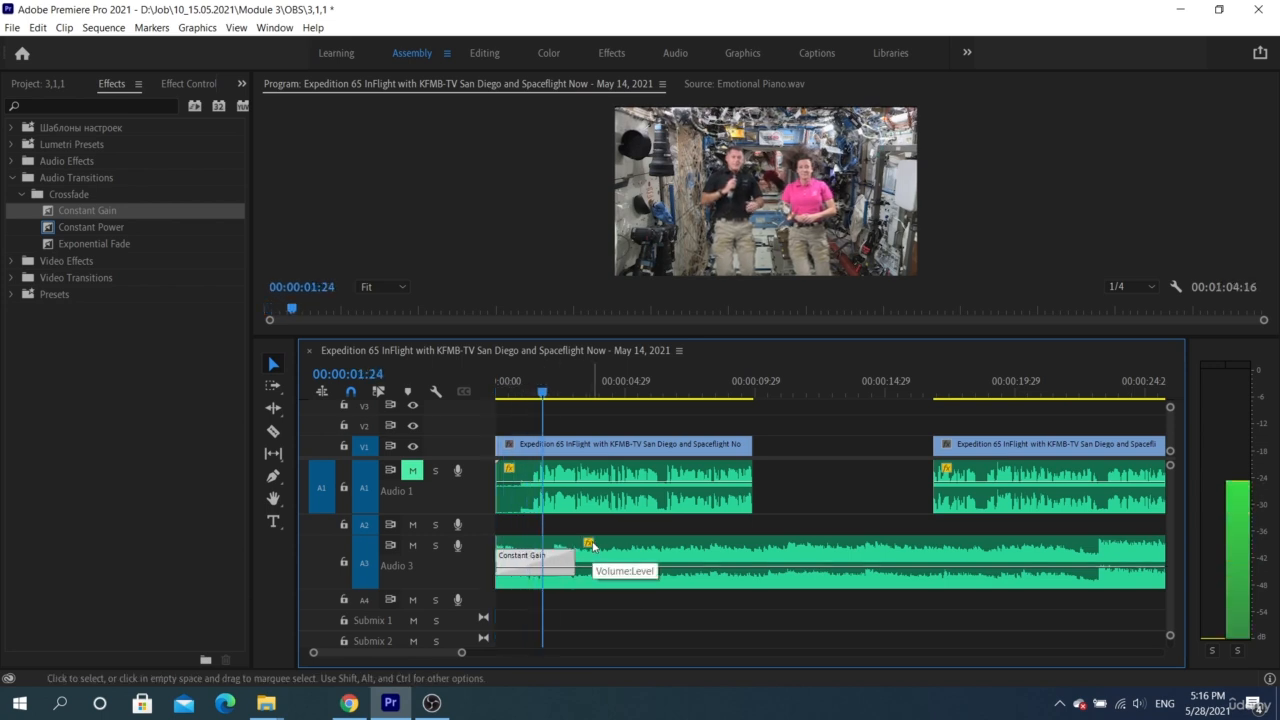
key(space)
key(ctrl+z)
Cut the Audio 3 music clip at about 10.7 and 13.8 seconds and ripple delete the piece between the cuts
key(c)
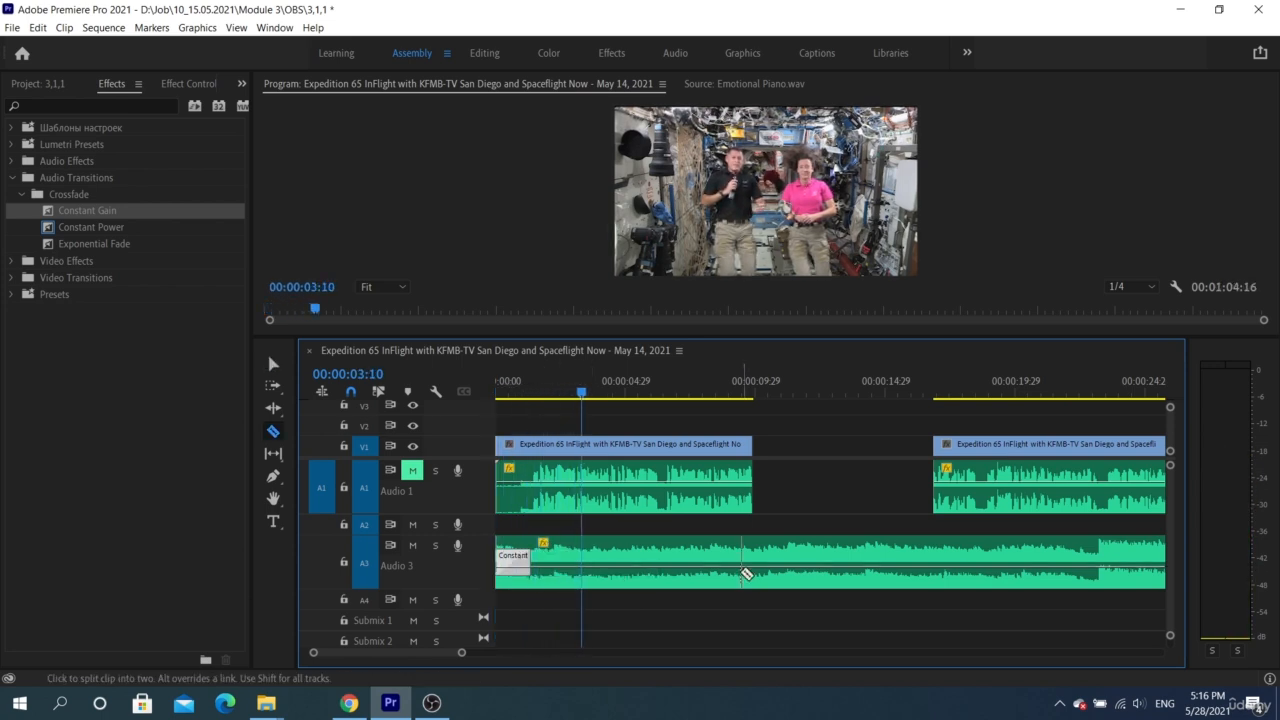
click(773, 570)
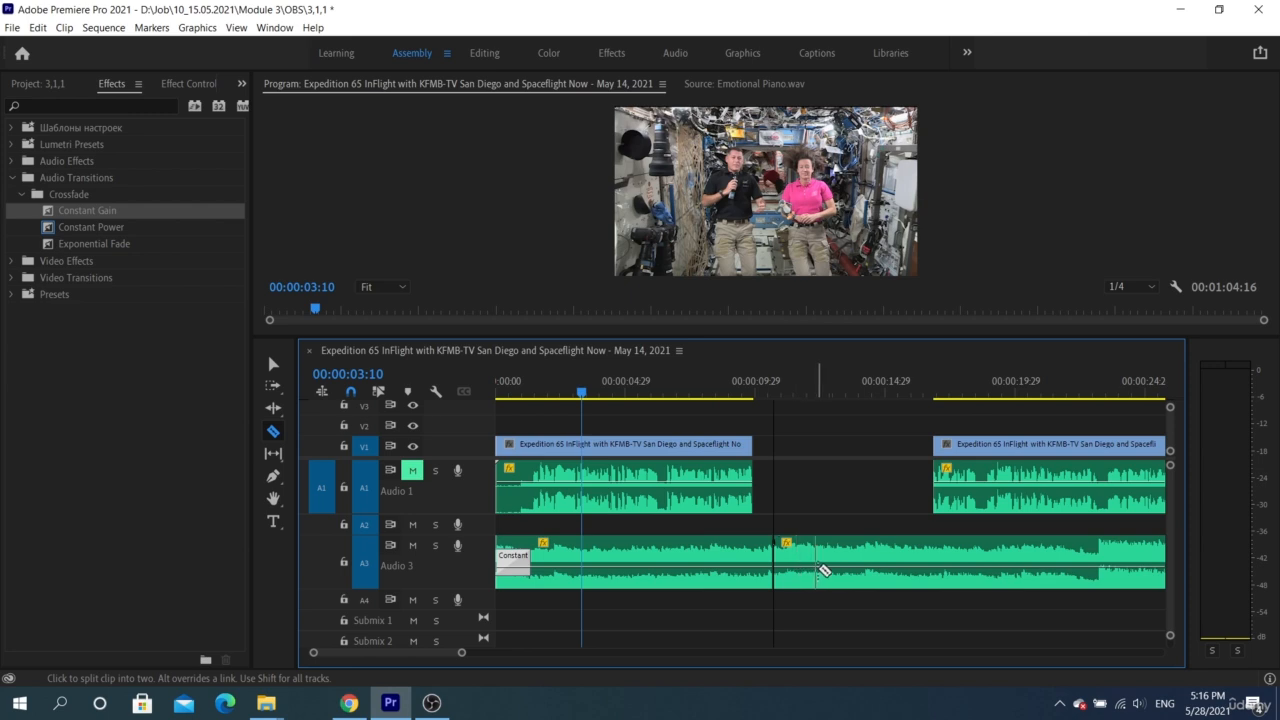
click(853, 570)
key(v)
click(812, 575)
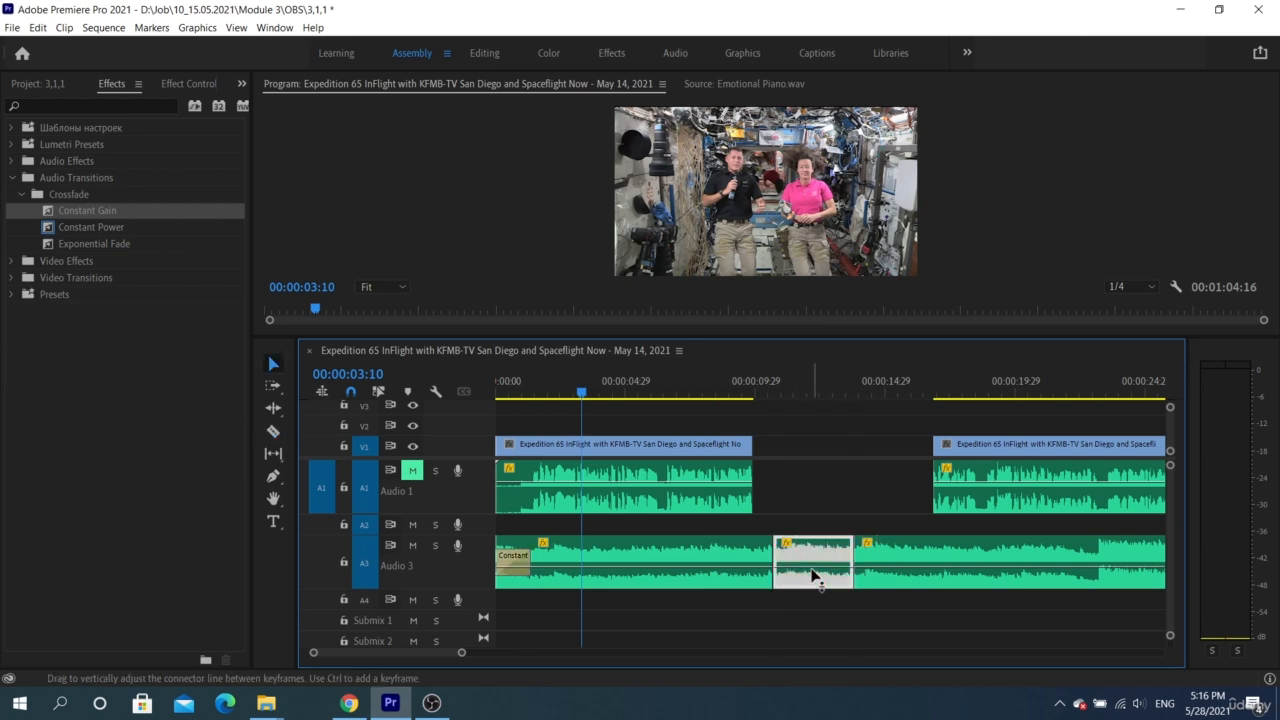
key(Delete)
click(812, 570)
key(Delete)
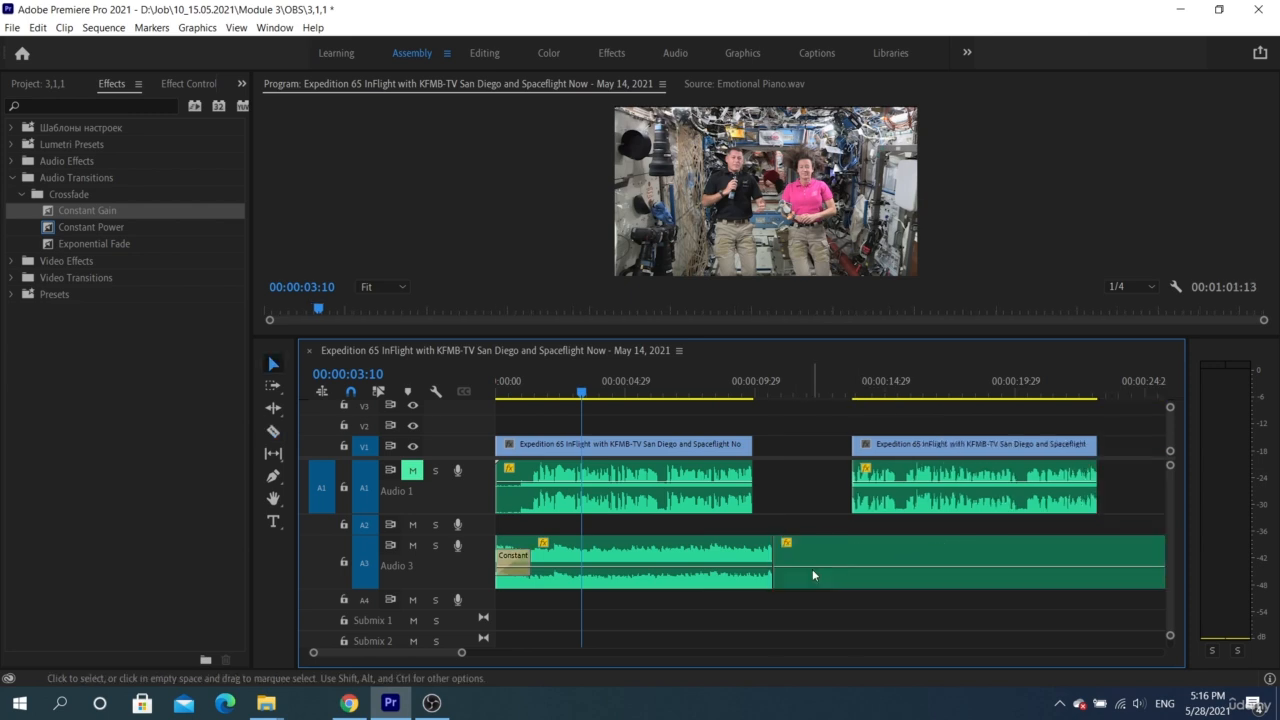
Apply a Constant Gain crossfade across the cut between the two music clips on Audio 3
click(104, 226)
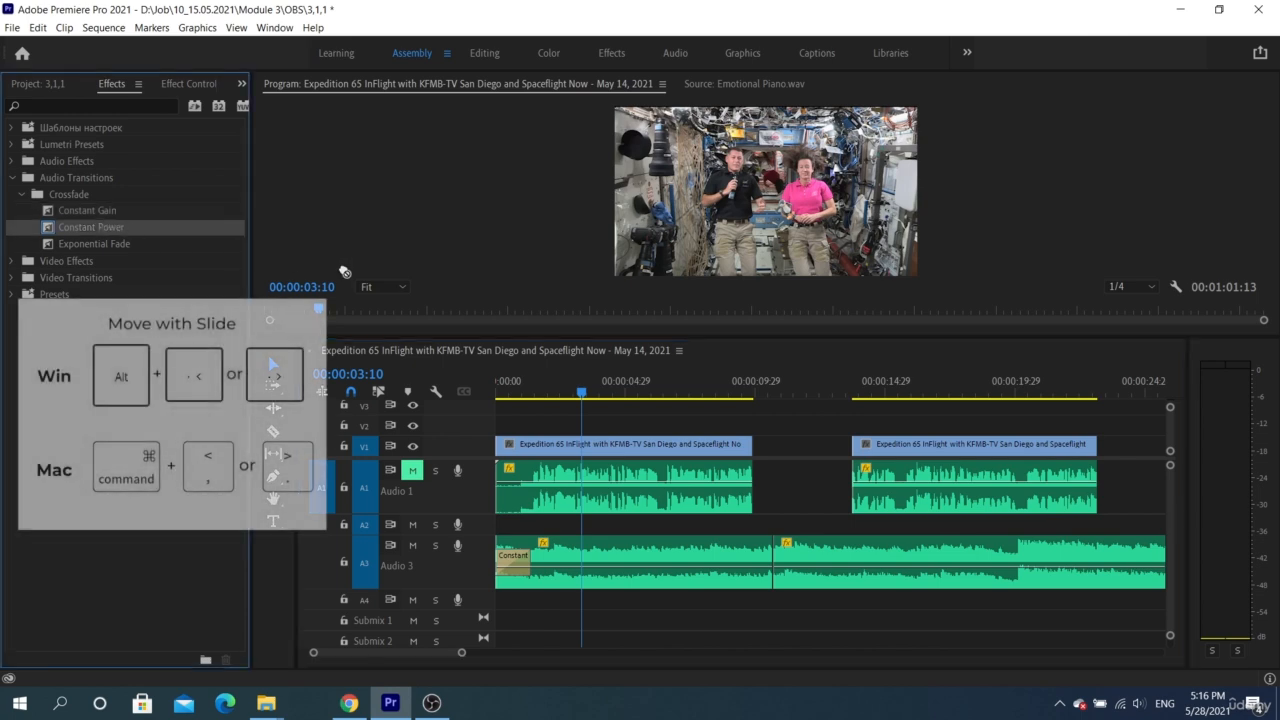
drag(87, 211, 773, 560)
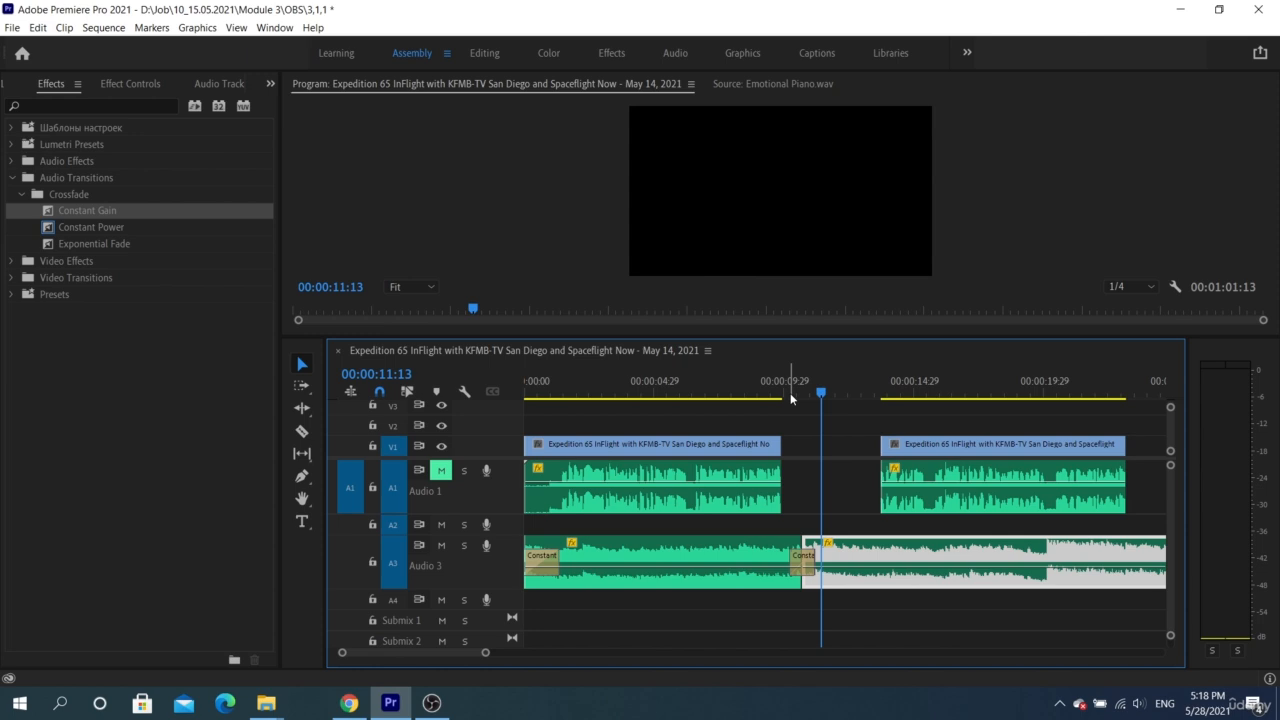
Play the sequence around the cut on Audio 3 several times to listen to the crossfade between the music clips
click(791, 396)
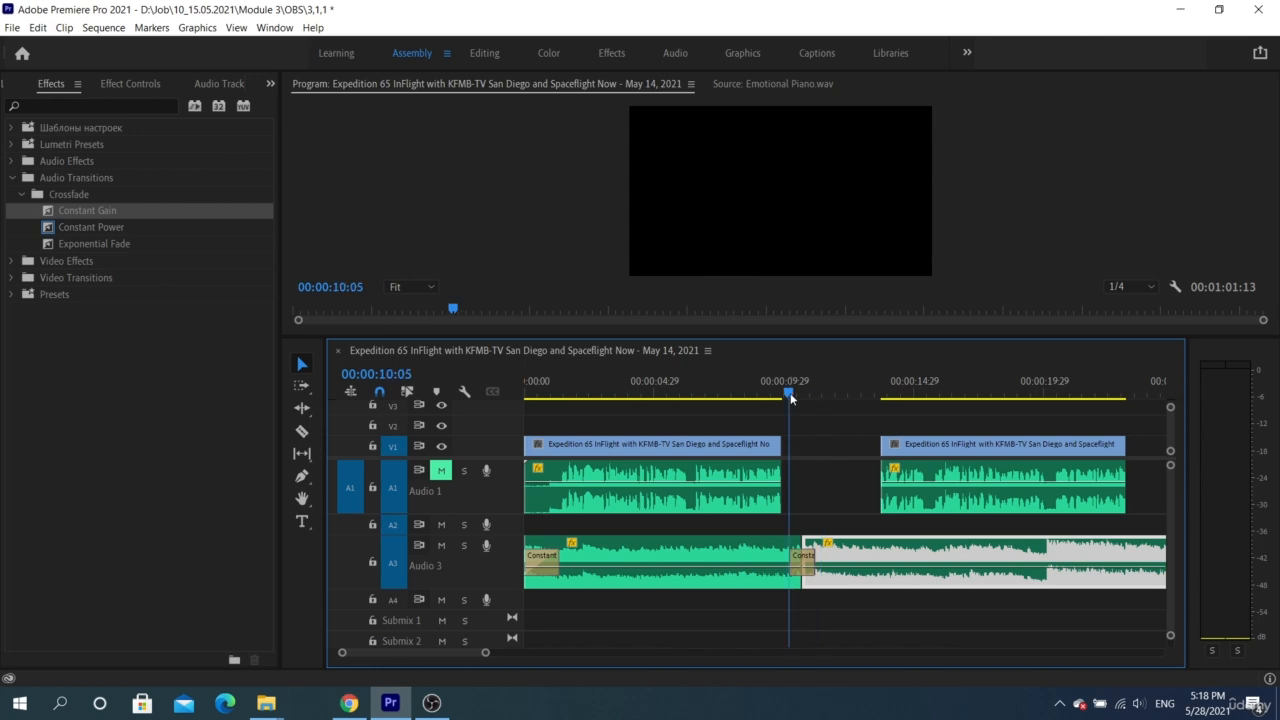
click(830, 395)
key(shift+k)
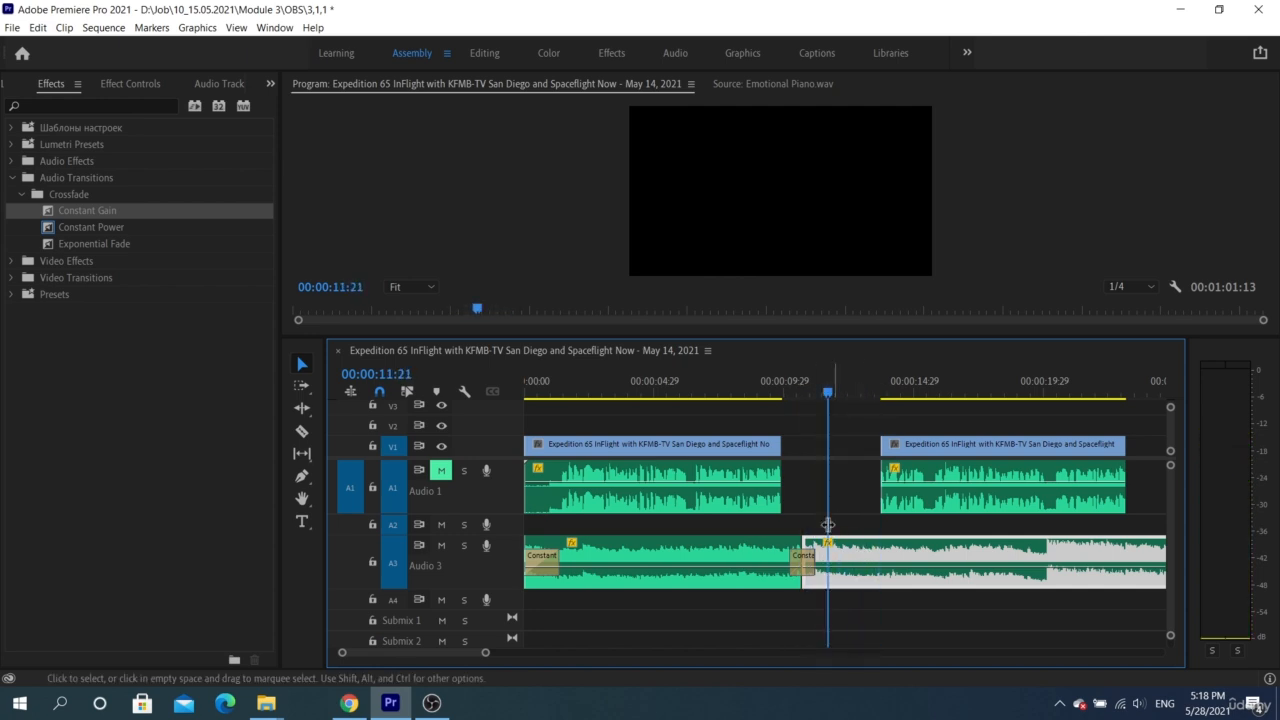
key(shift+k)
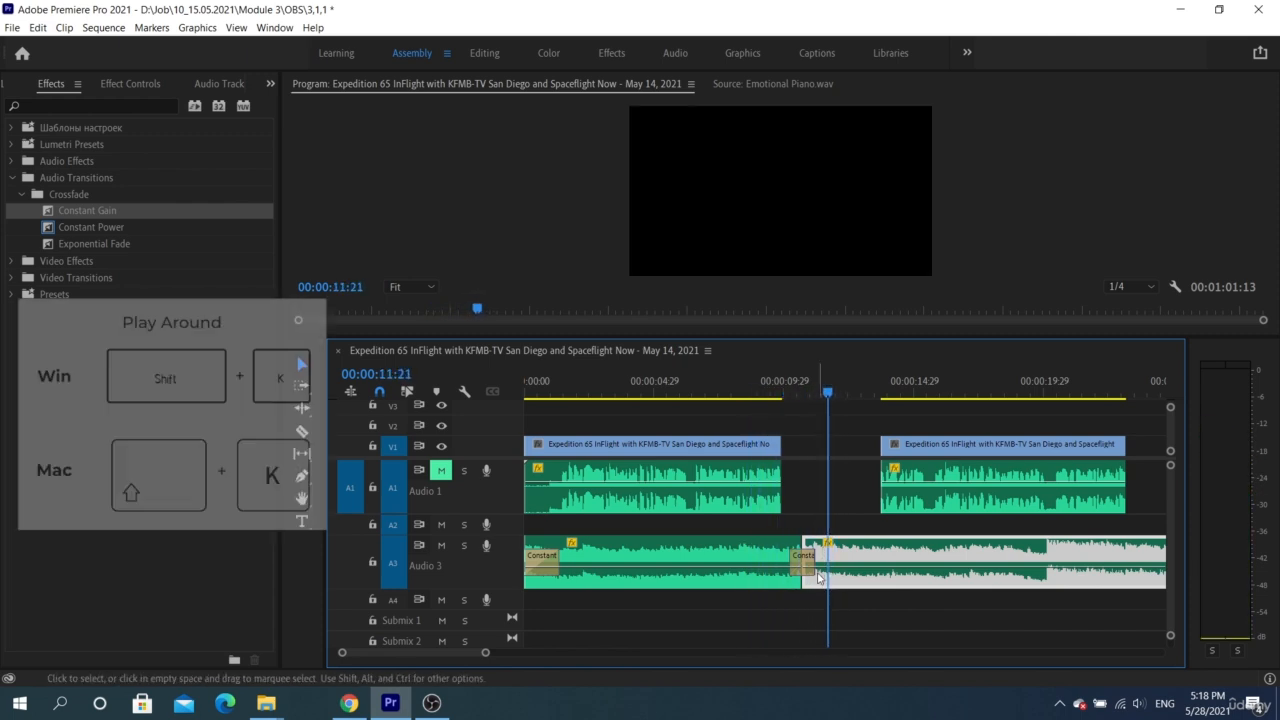
click(816, 603)
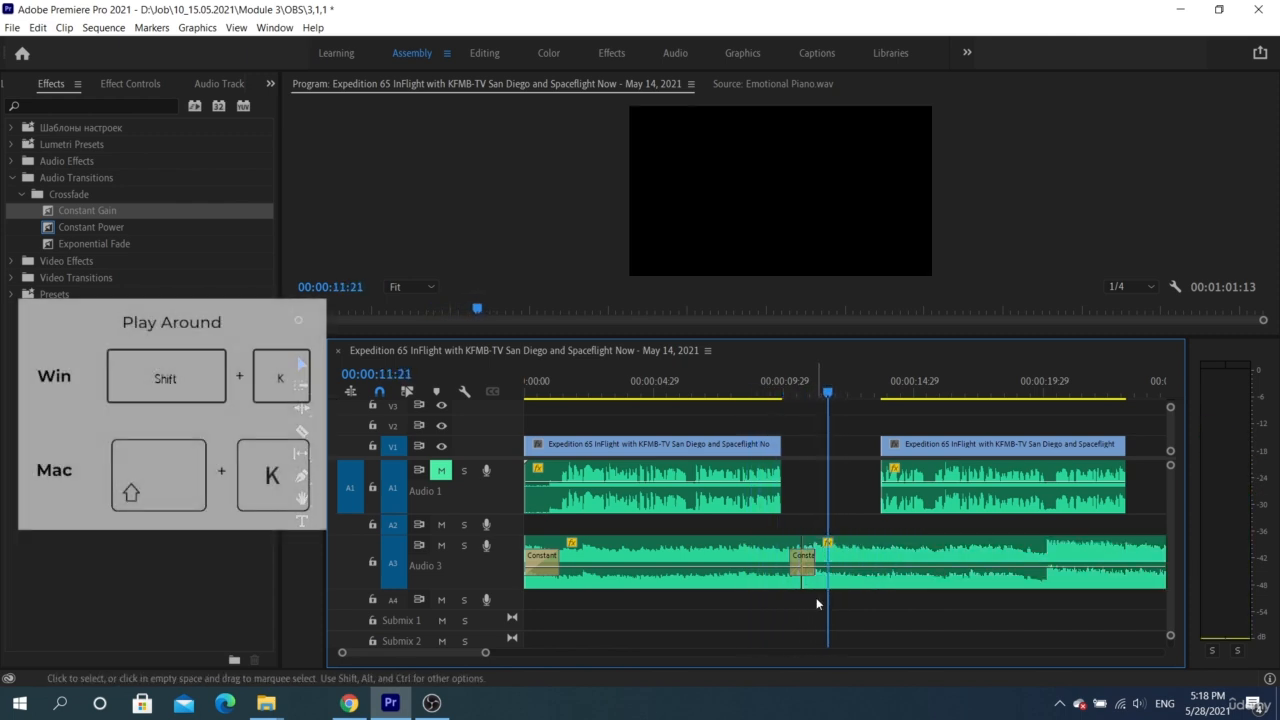
click(788, 392)
key(space)
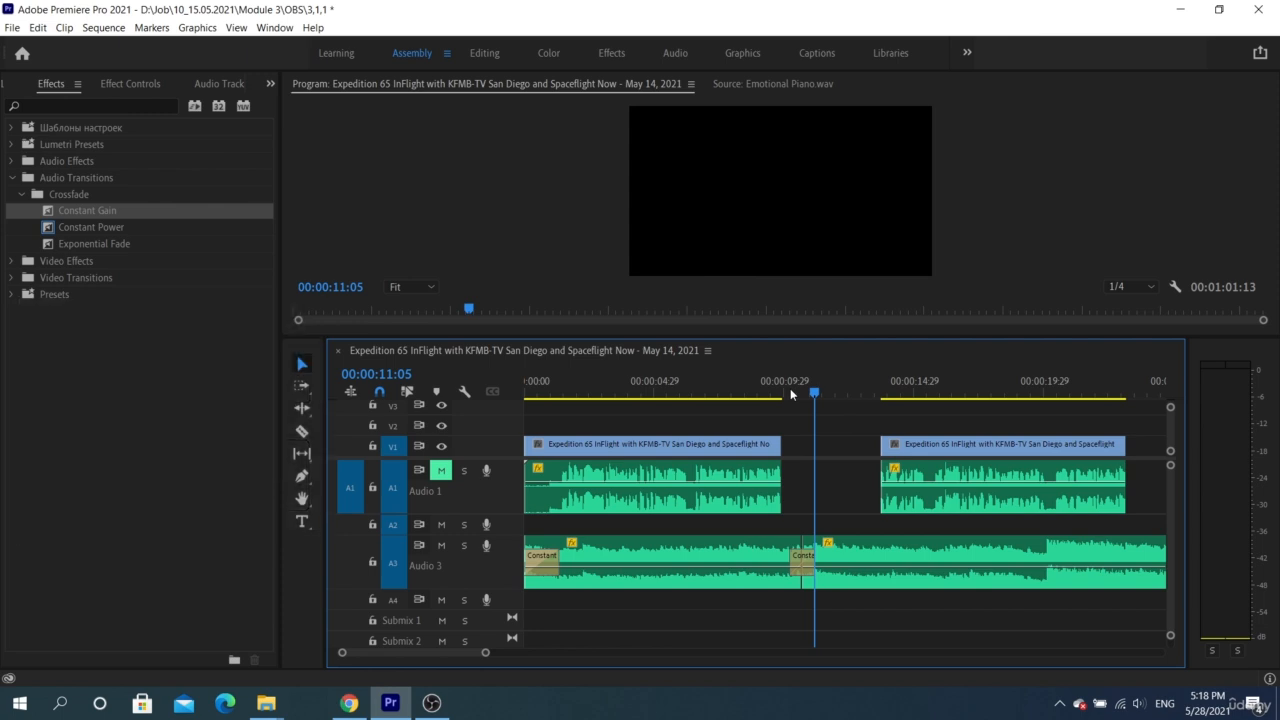
click(784, 389)
key(space)
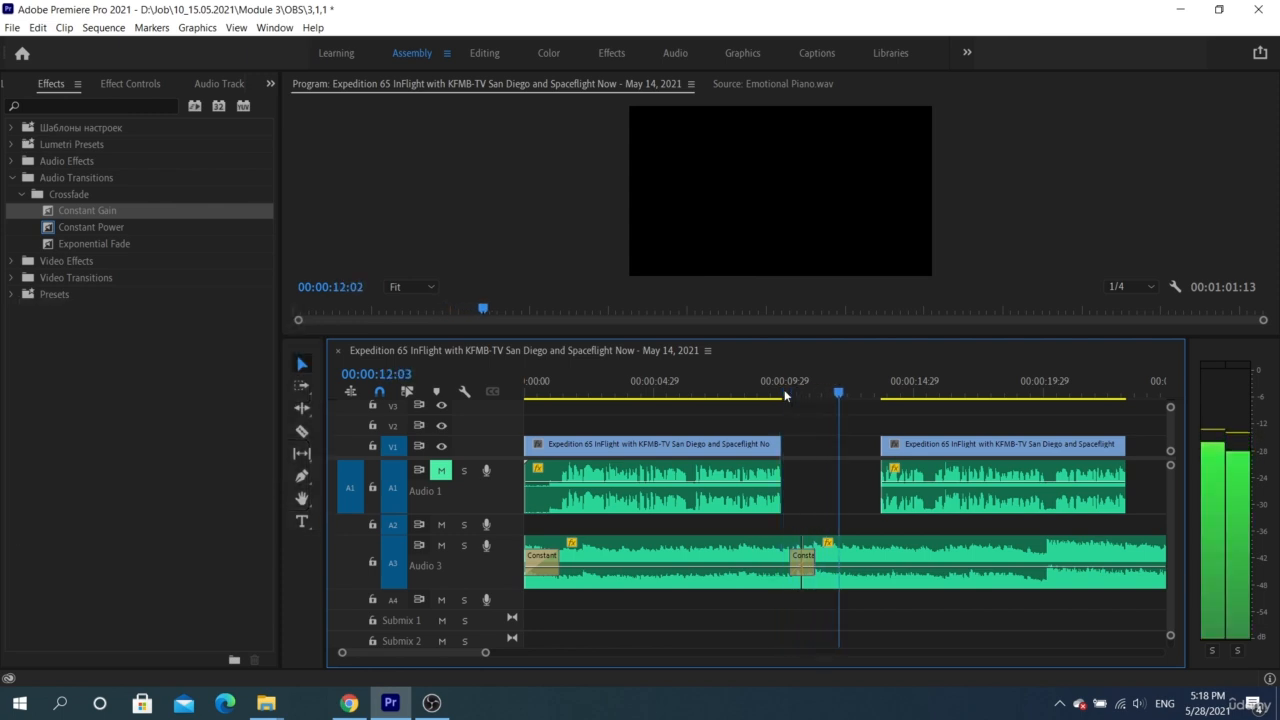
key(space)
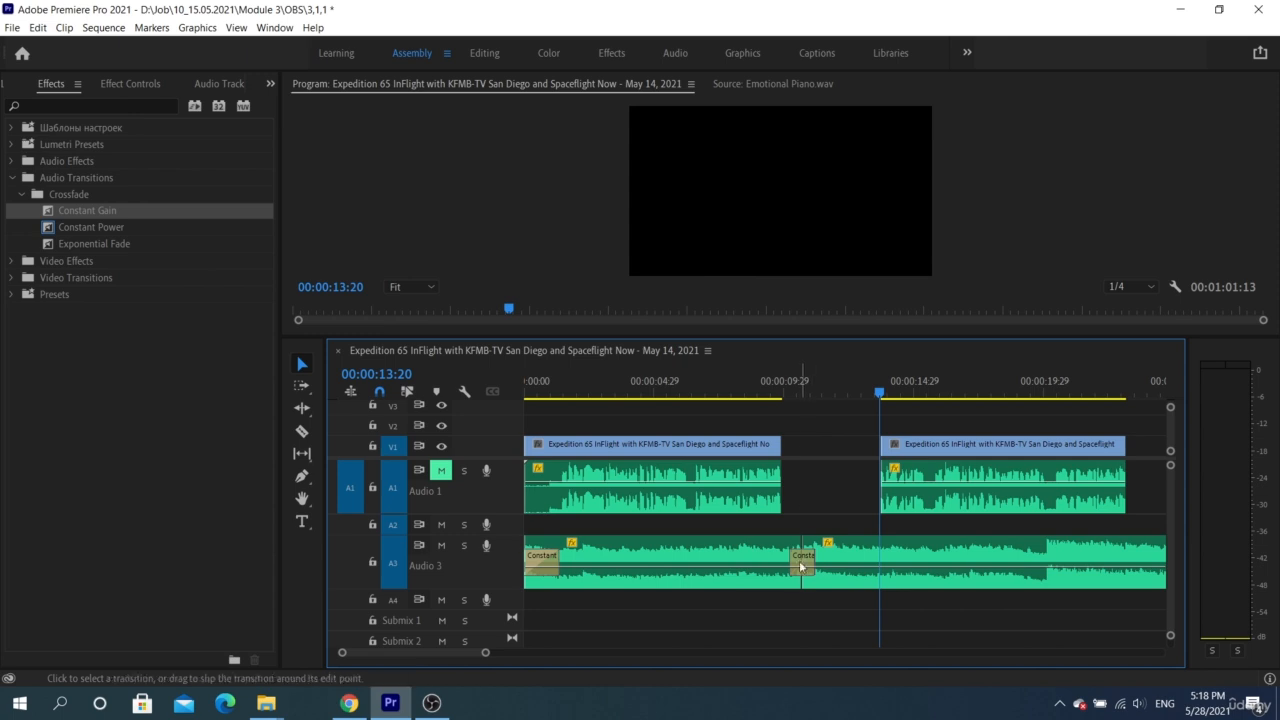
Set the duration of the Constant Gain crossfade at the music cut to 3 seconds
scroll(805, 573, up, 2)
scroll(805, 573, up, 3)
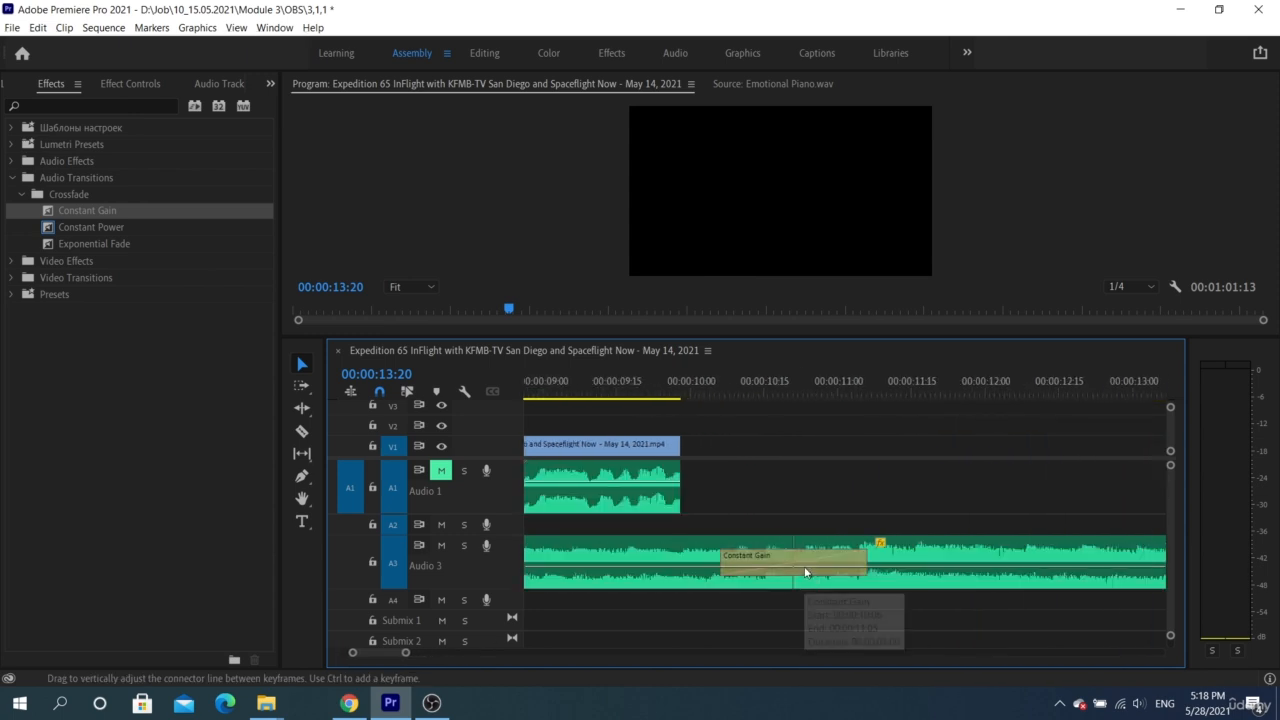
double_click(799, 560)
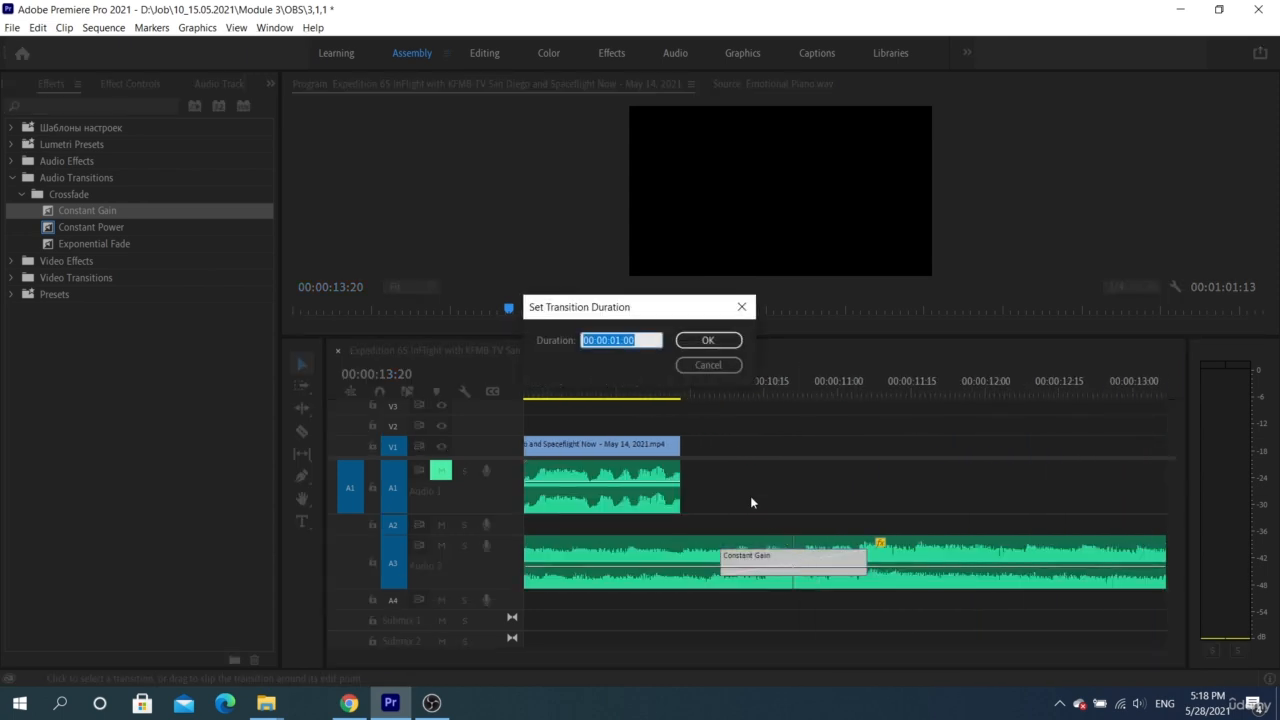
click(647, 341)
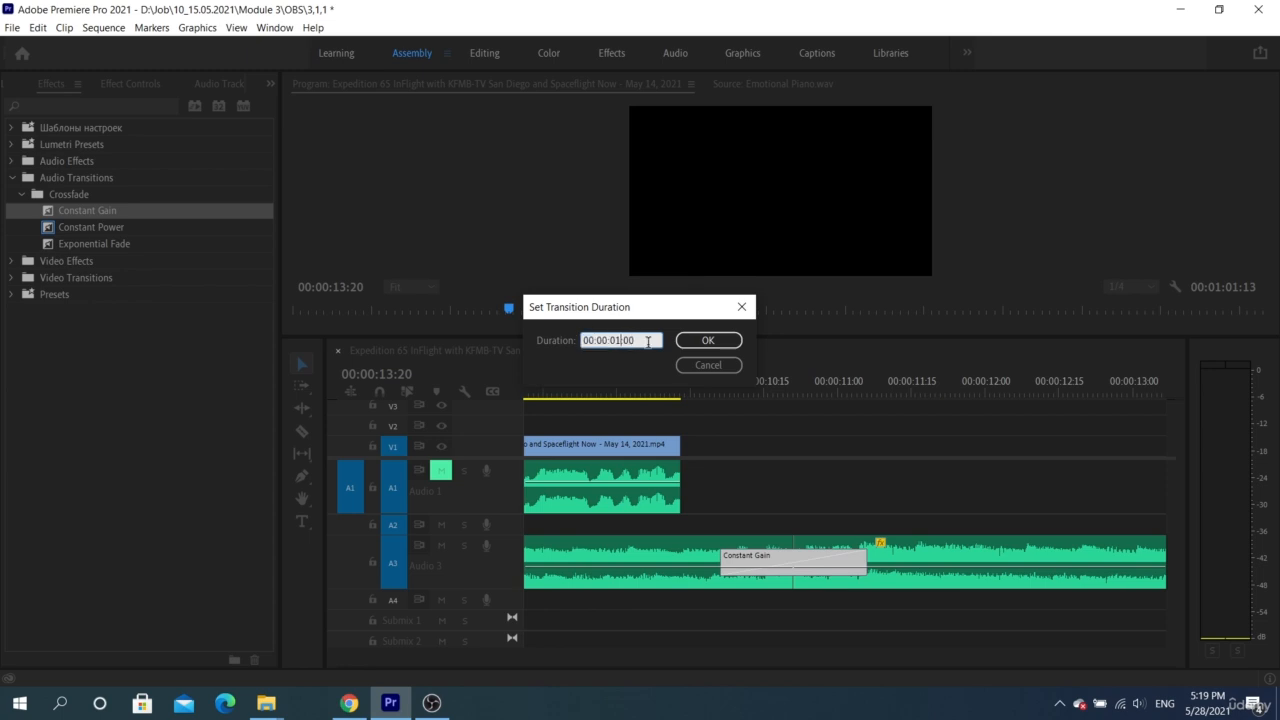
key(Return)
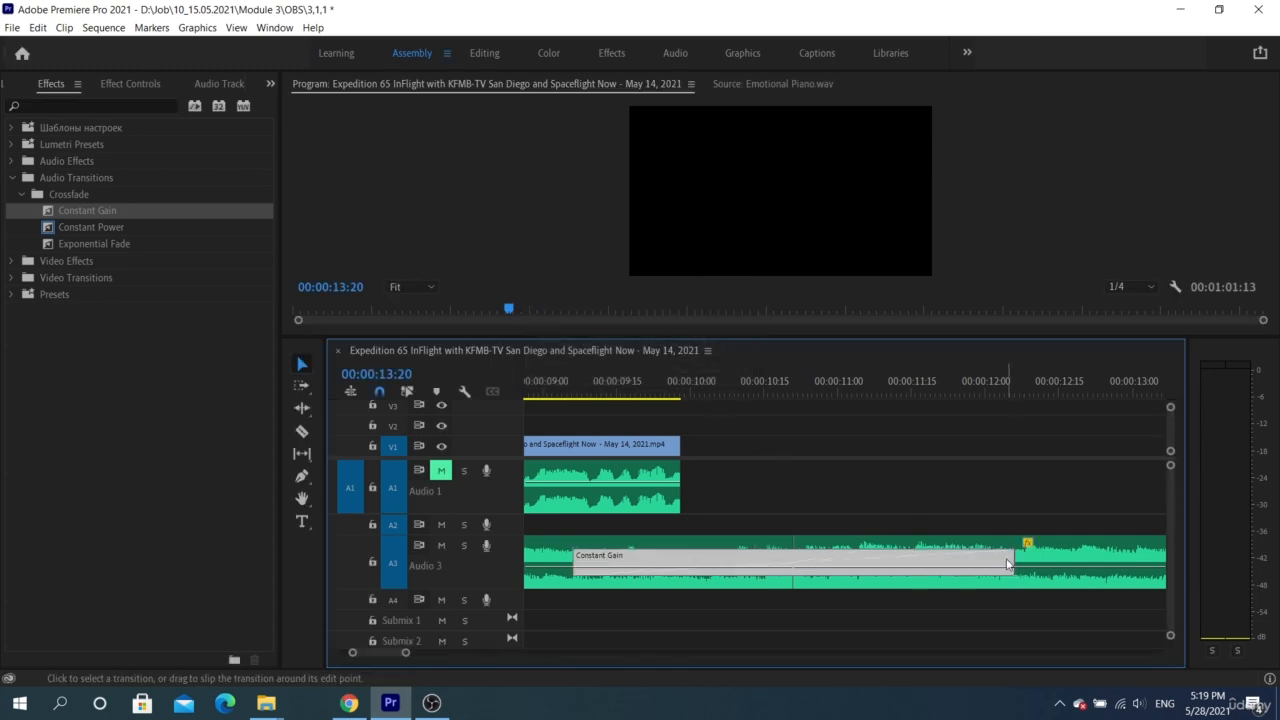
Shorten the crossfade at the music cut to 22 frames and shift it so slightly more lies after the cut
drag(1009, 557, 882, 548)
drag(790, 562, 820, 565)
drag(916, 558, 809, 567)
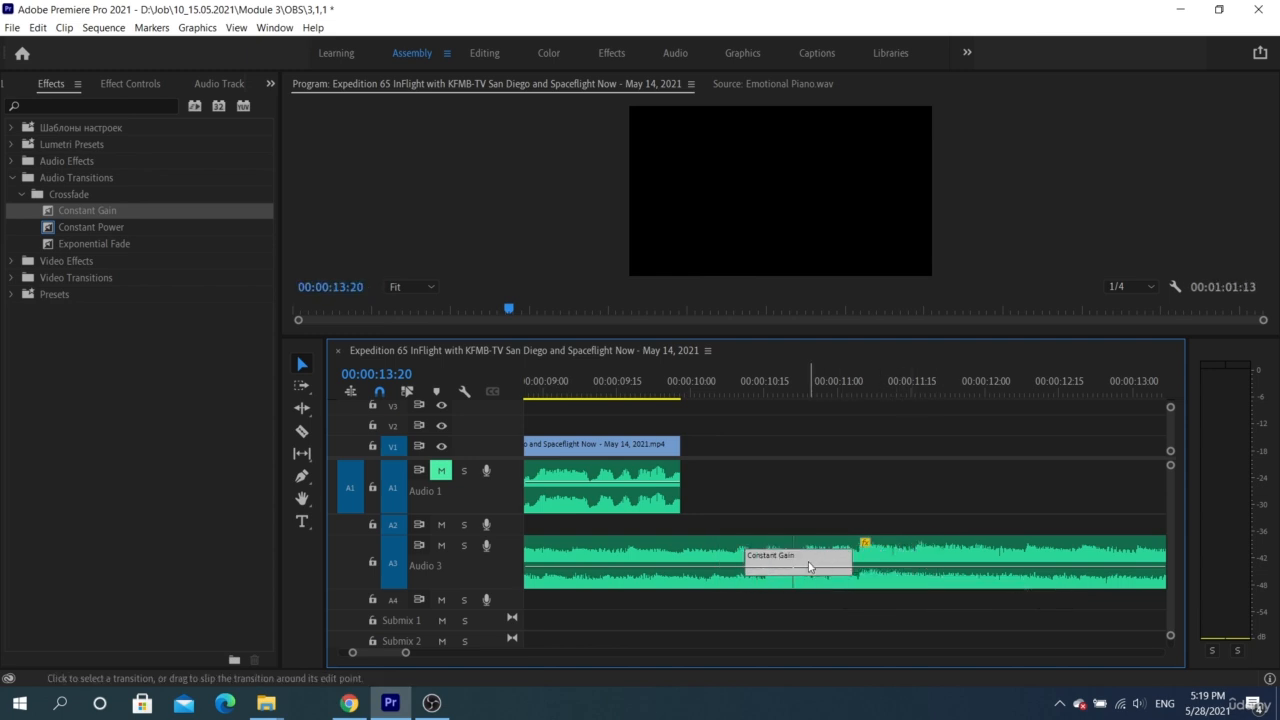
Select the Constant Gain crossfade at the music cut and show its settings in Effect Controls
click(727, 550)
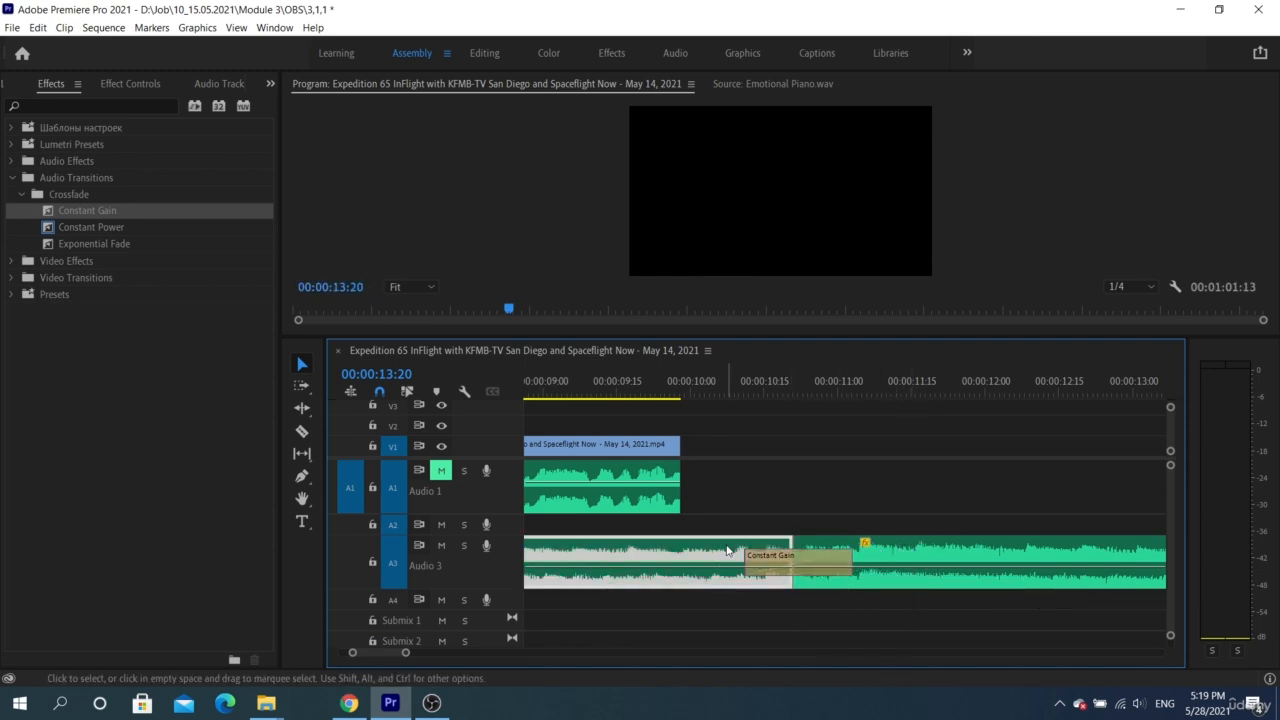
click(808, 568)
click(269, 84)
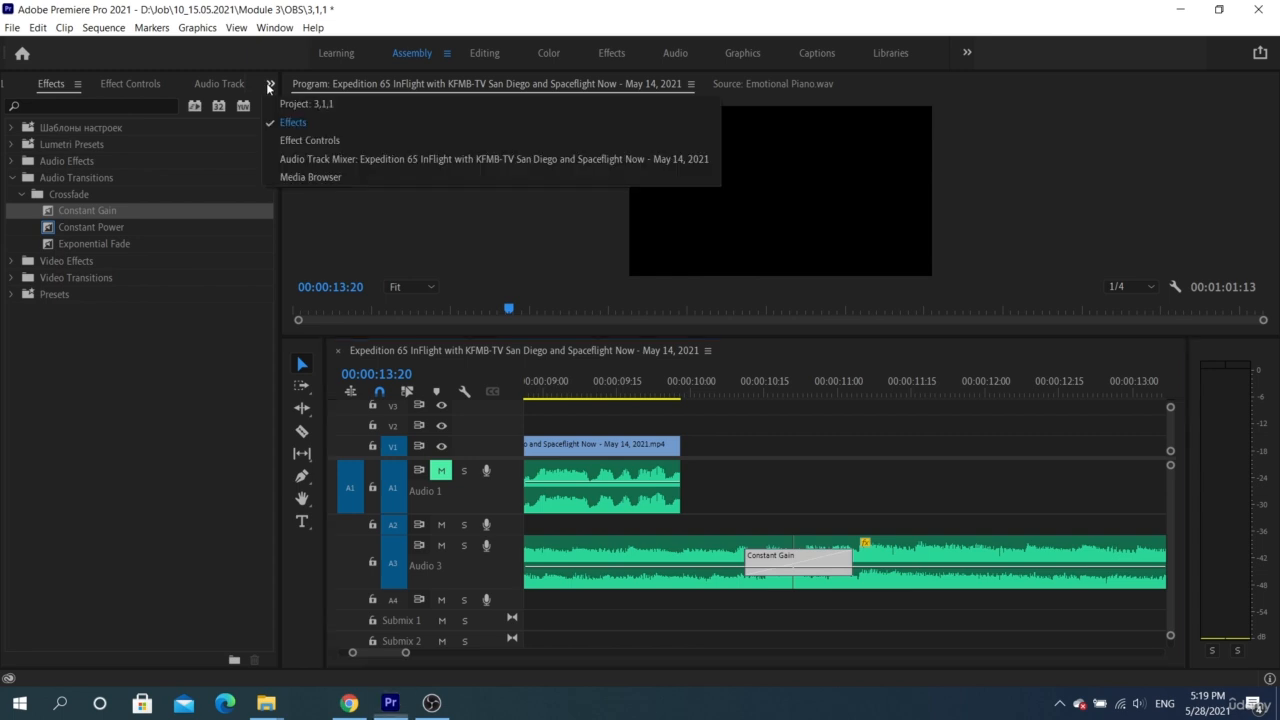
click(300, 140)
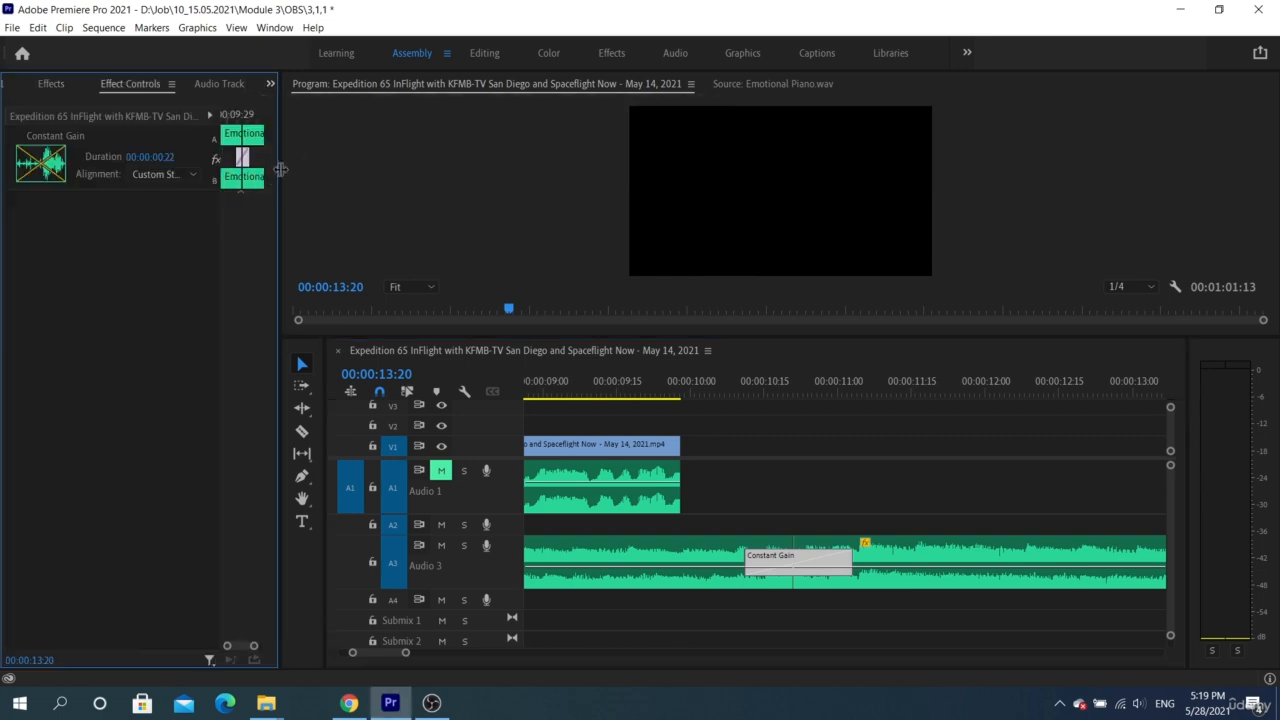
Widen the Effect Controls area and try the Center at Cut, Start at Cut and End at Cut alignments on the Constant Gain crossfade
drag(281, 169, 445, 169)
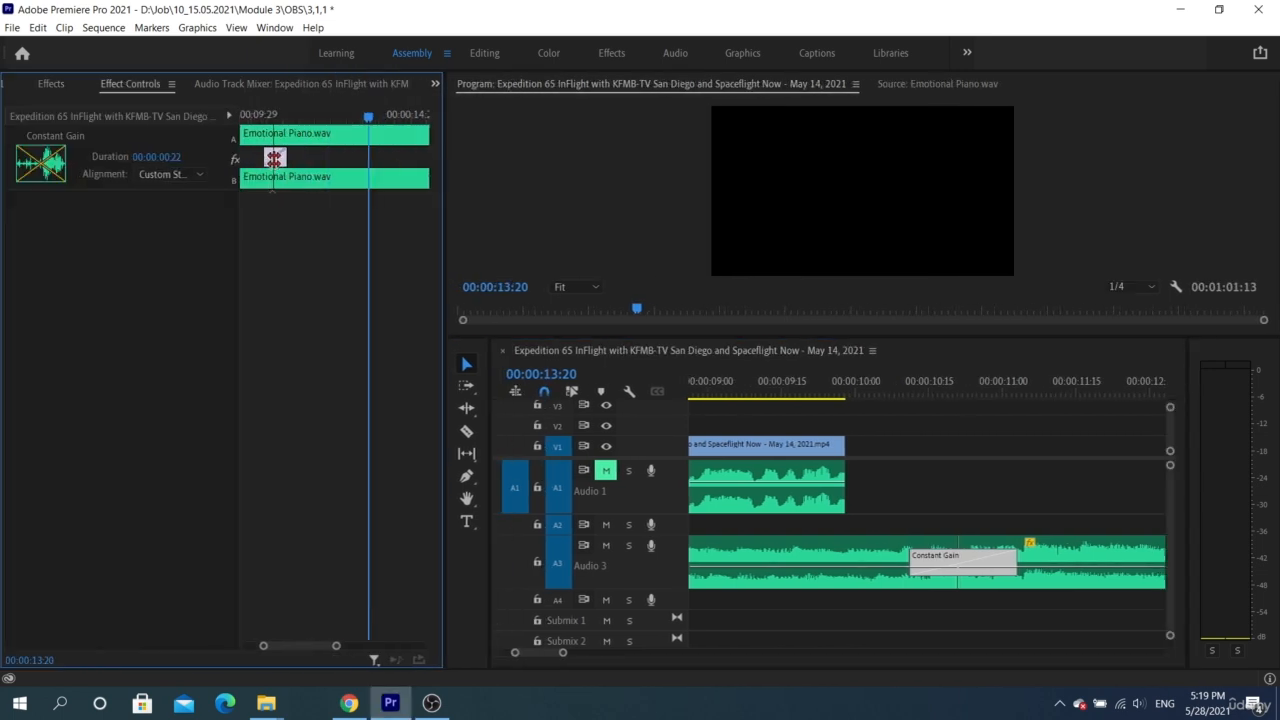
click(177, 174)
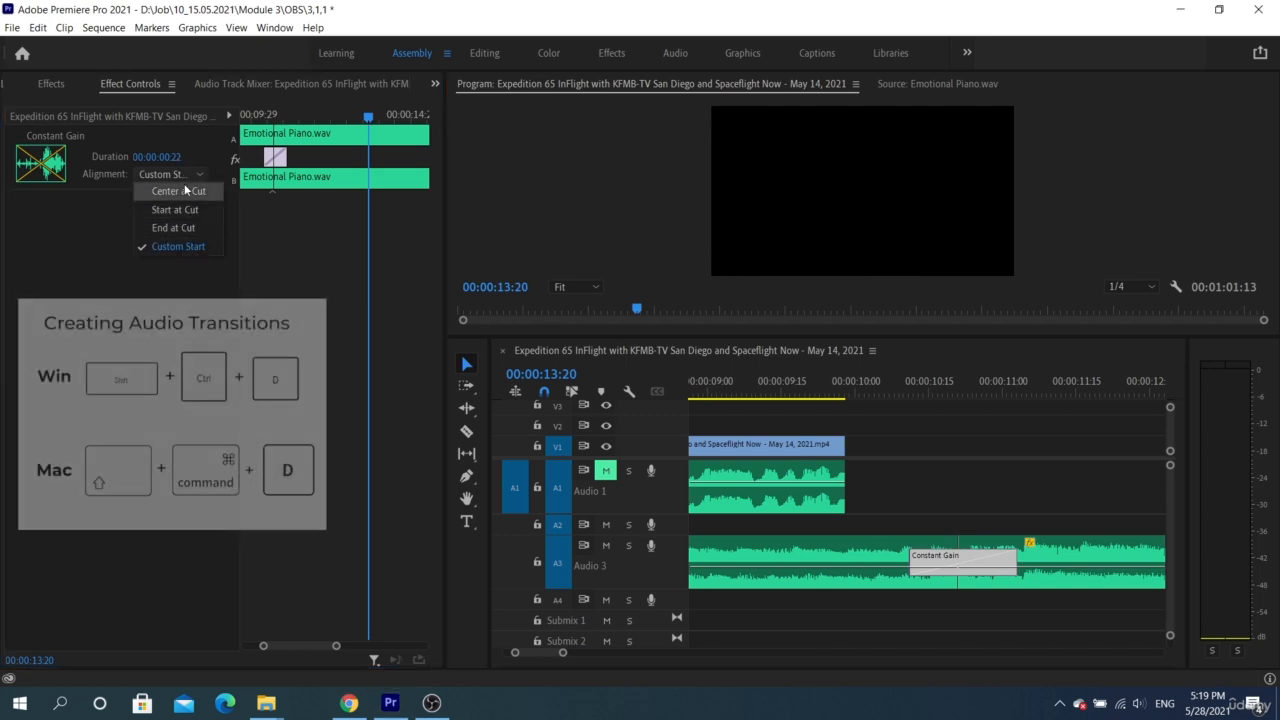
click(180, 190)
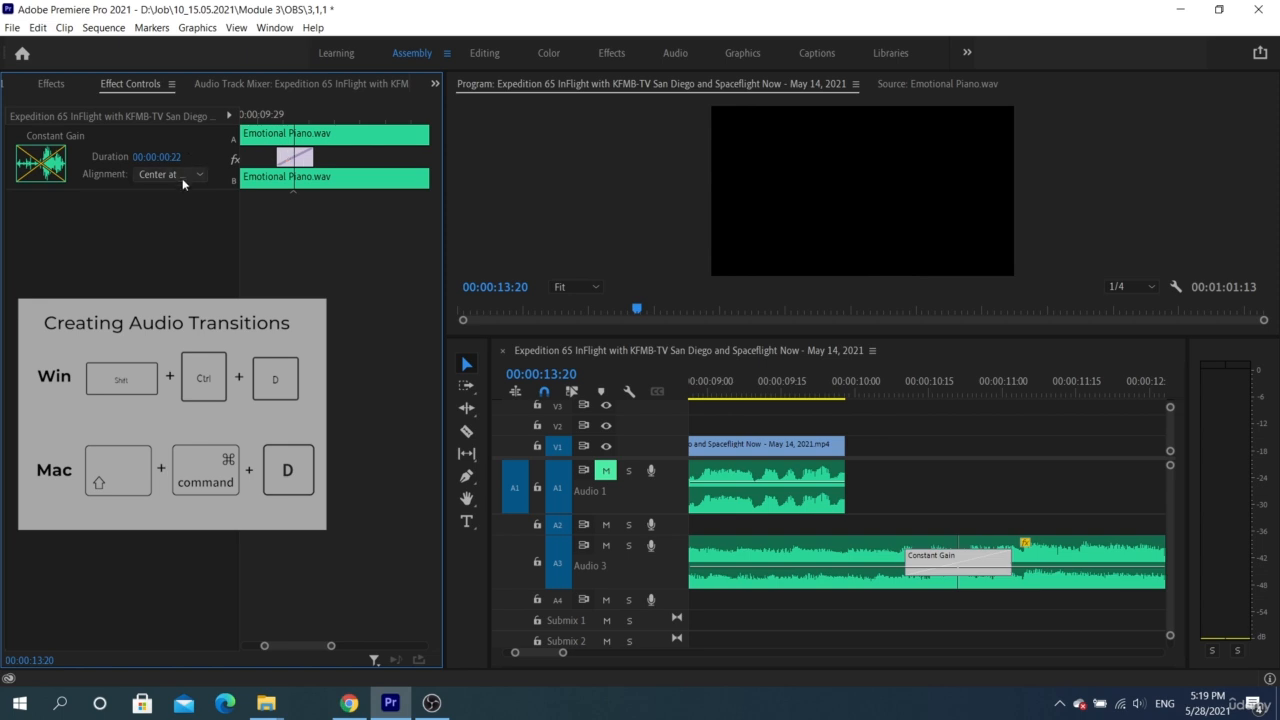
click(182, 177)
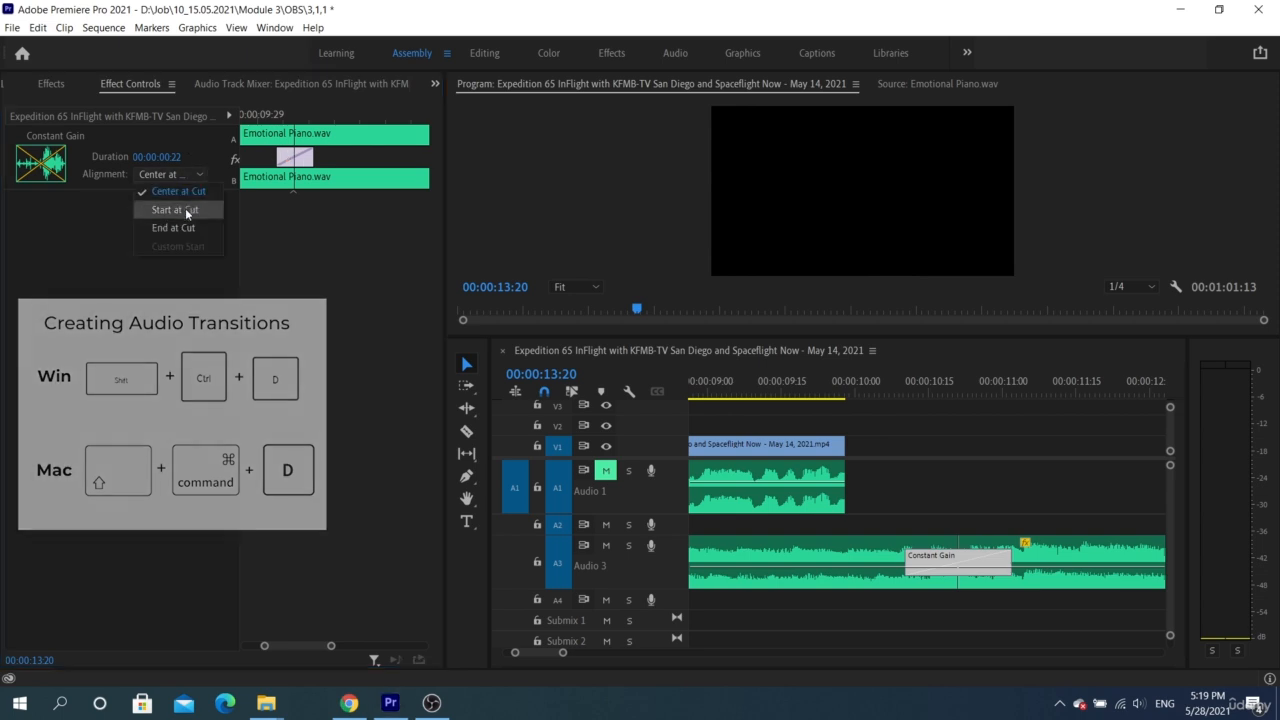
click(186, 211)
click(186, 174)
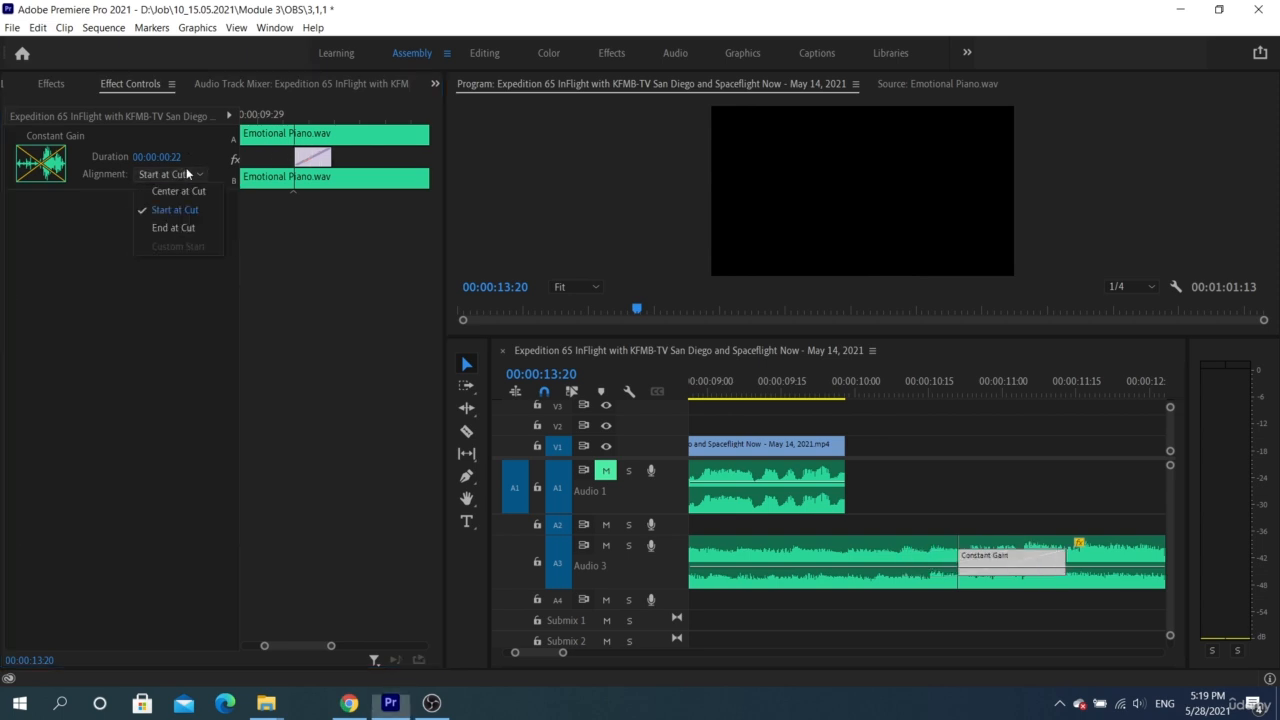
click(182, 228)
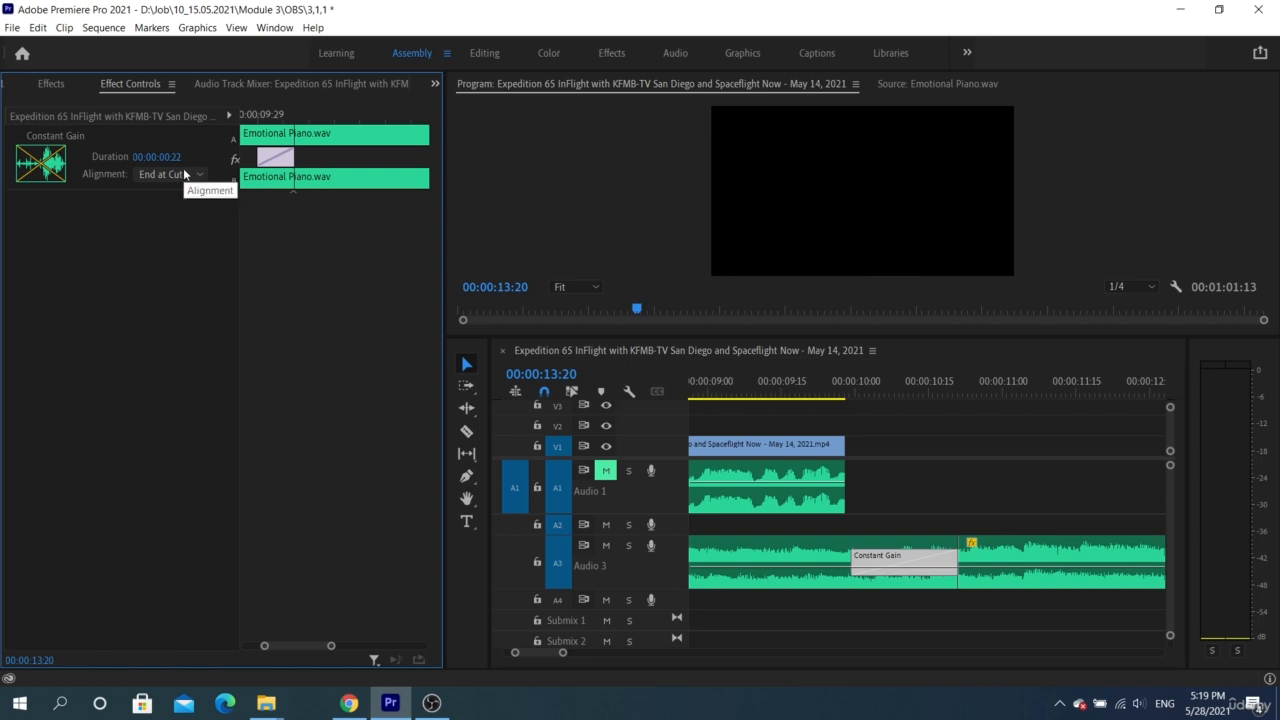
click(185, 175)
click(202, 264)
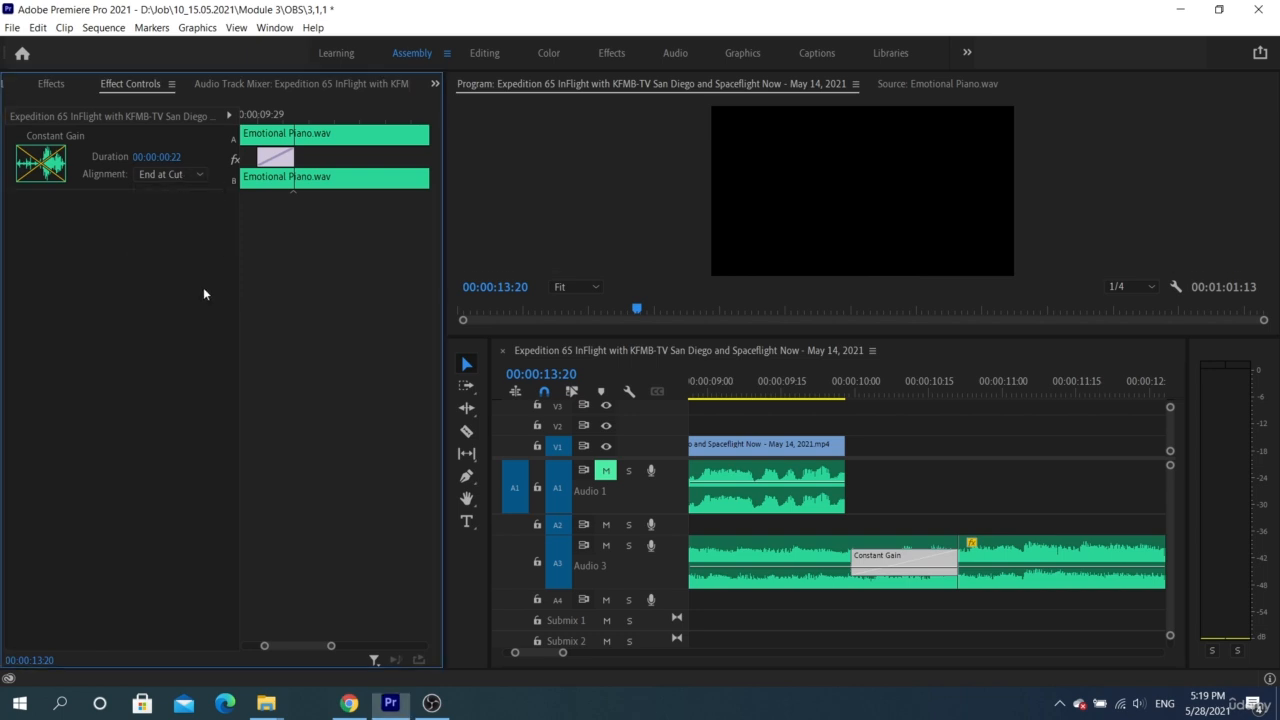
Shift the crossfade to a custom start so it spans the music cut, with more after it, and play the sequence across it
drag(269, 157, 313, 164)
click(913, 380)
key(space)
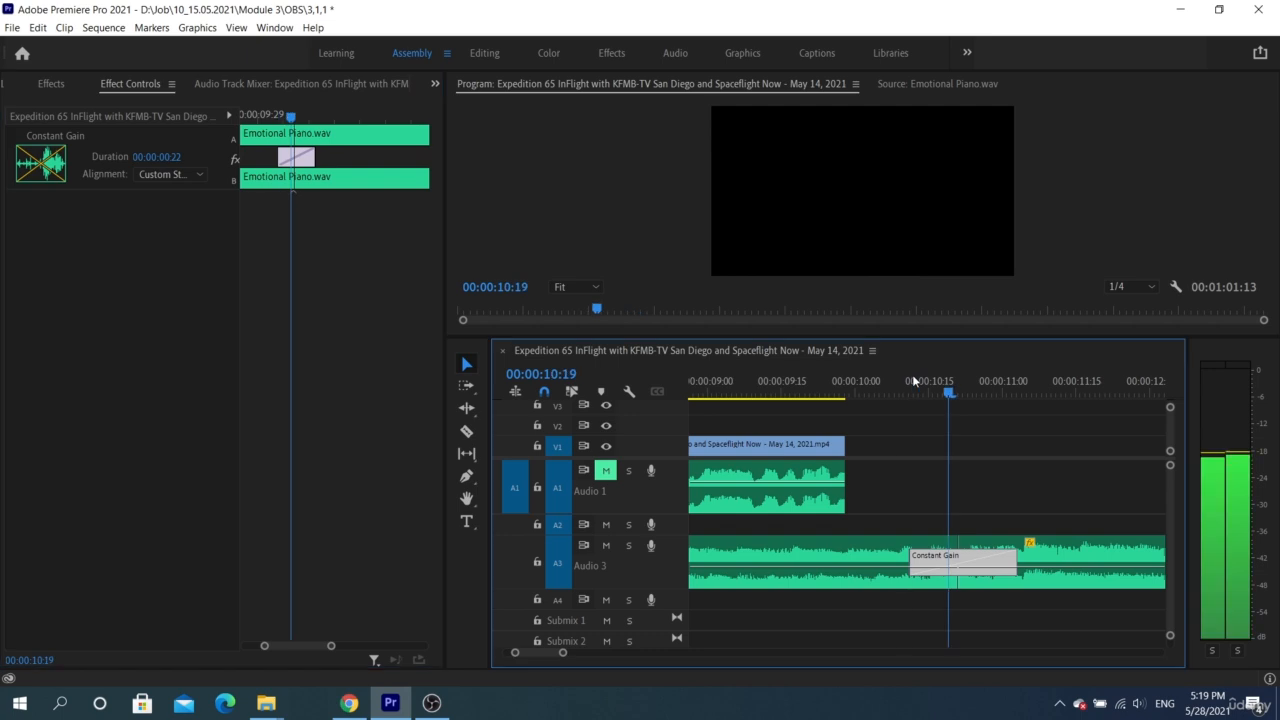
key(space)
Replace the crossfade at the music cut on Audio 3 with the Constant Power transition
scroll(893, 405, down, 10)
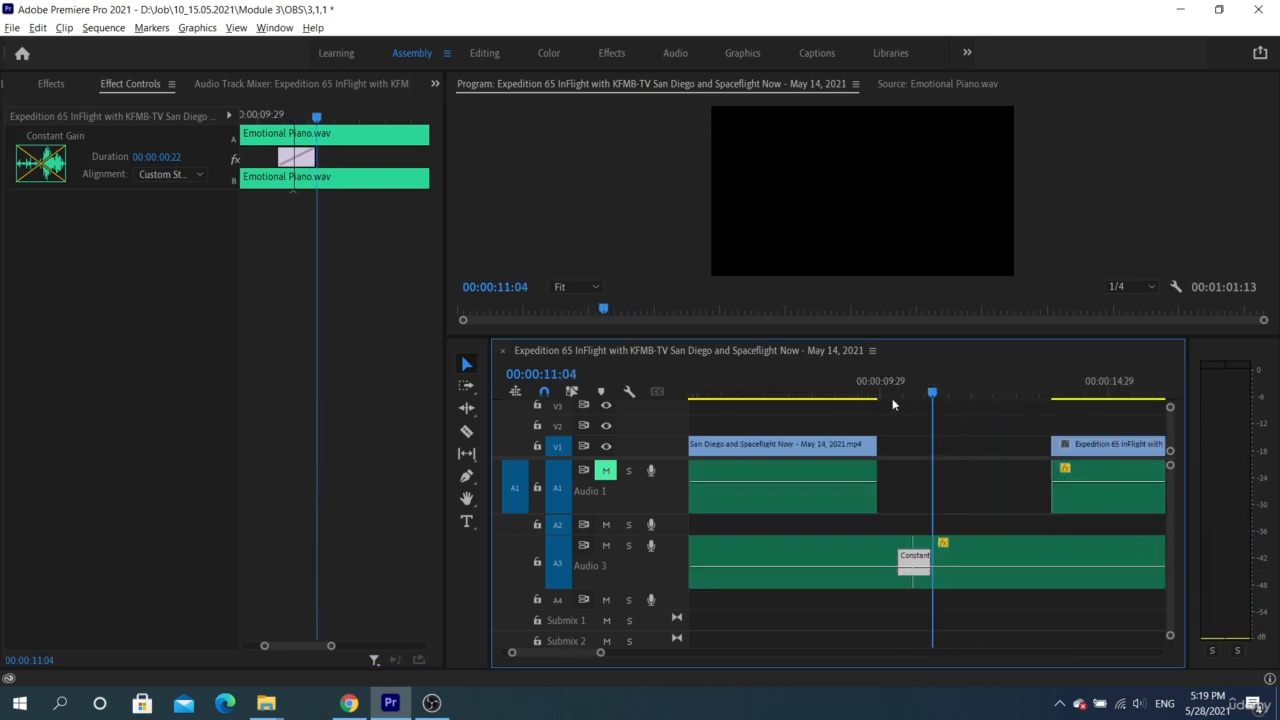
click(51, 83)
click(100, 227)
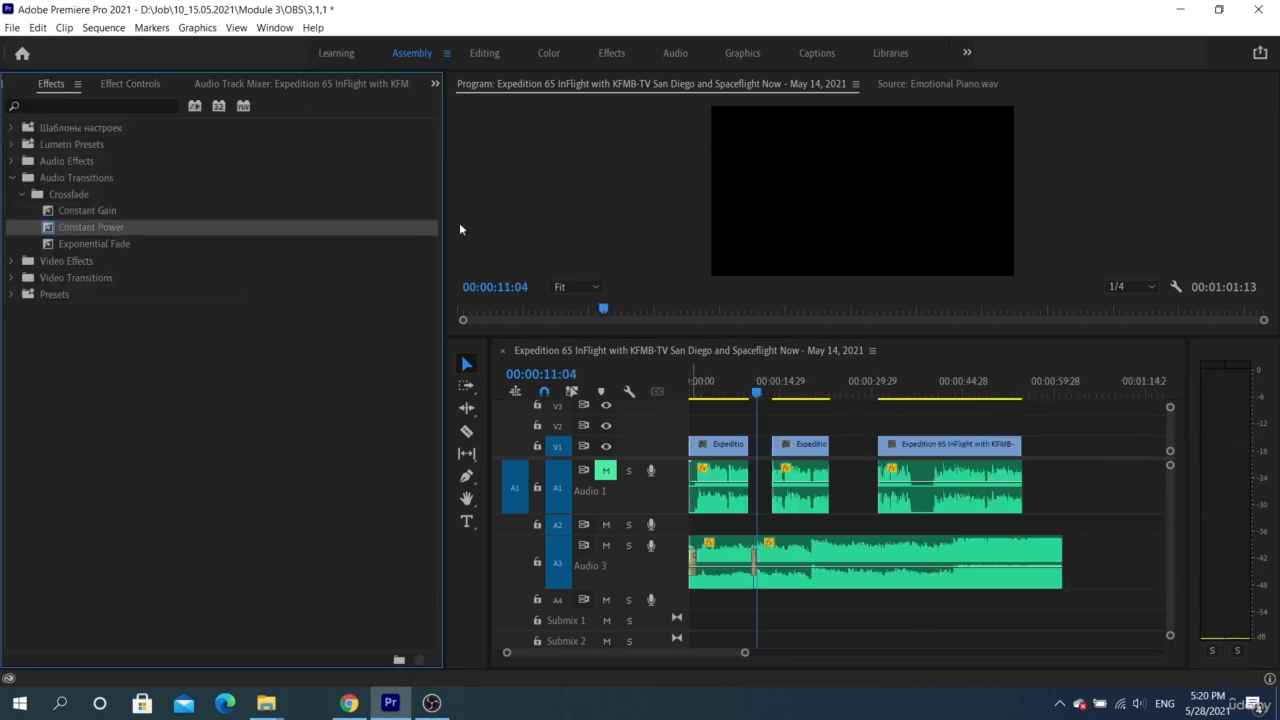
Select the Constant Power crossfade at the music cut and show its settings in Effect Controls
click(146, 84)
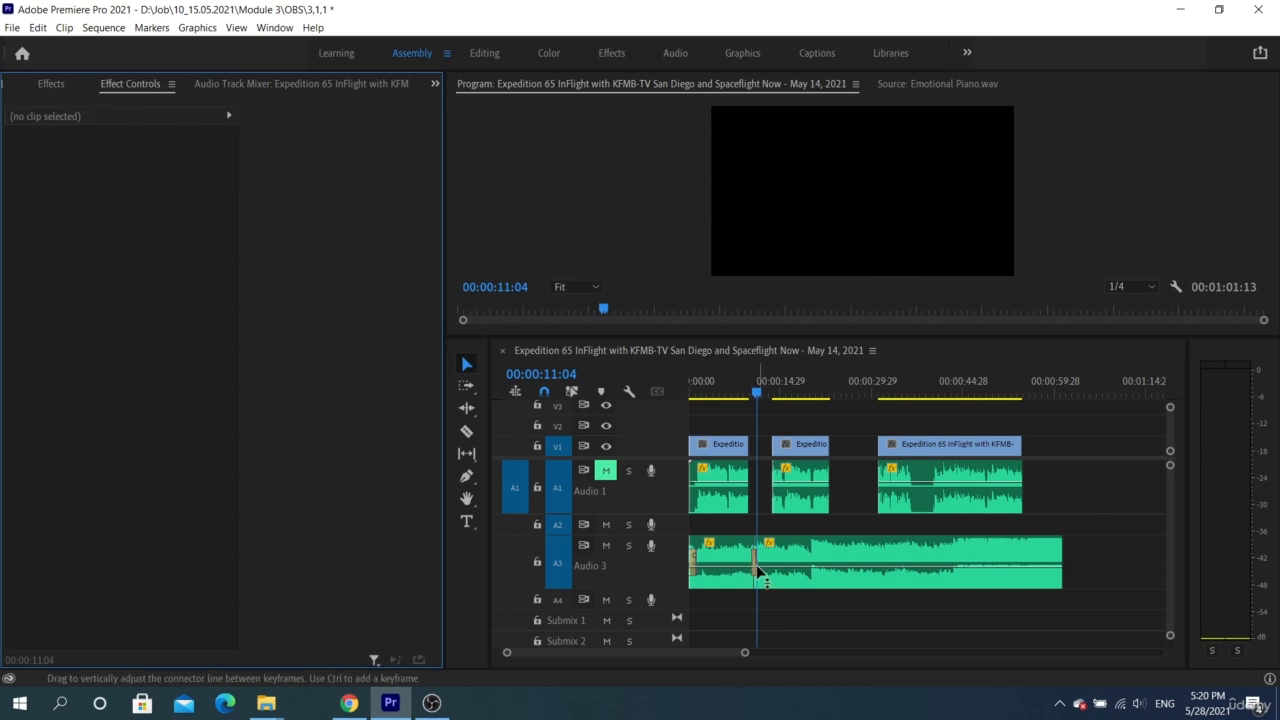
click(757, 572)
scroll(757, 572, up, 3)
double_click(755, 571)
click(713, 366)
scroll(726, 510, up, 3)
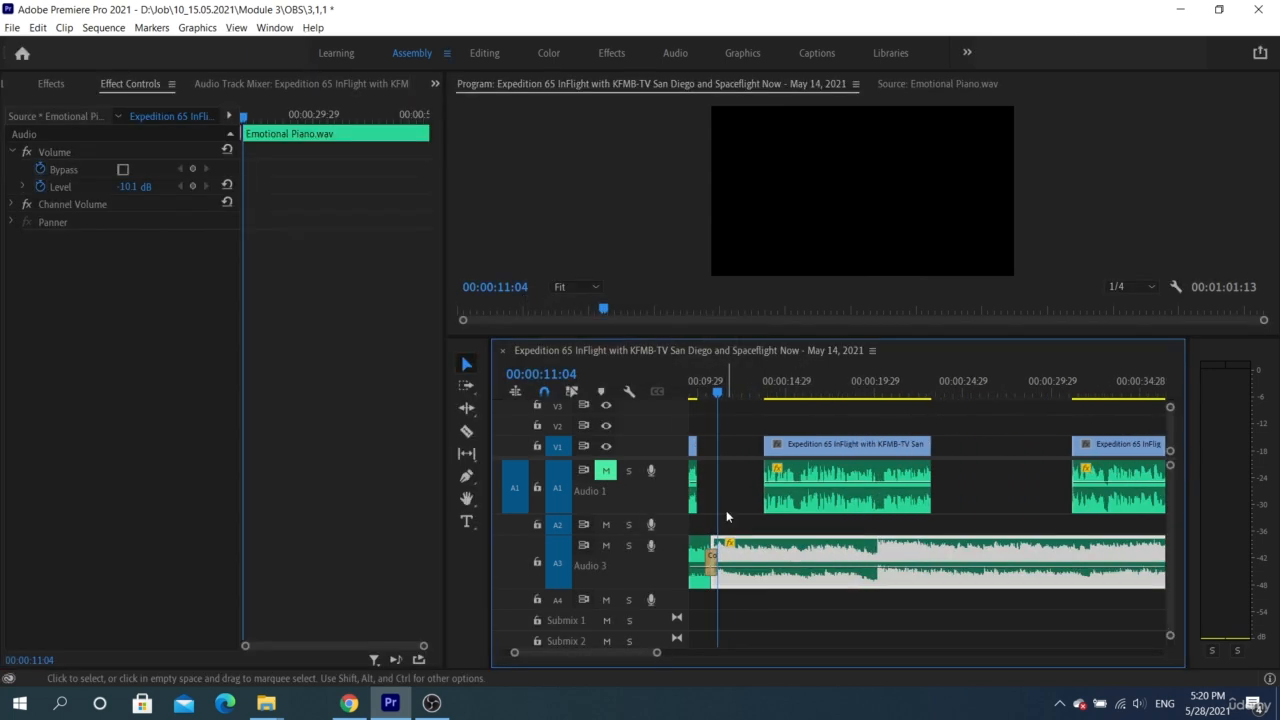
click(726, 510)
click(704, 574)
click(728, 566)
click(723, 509)
click(712, 556)
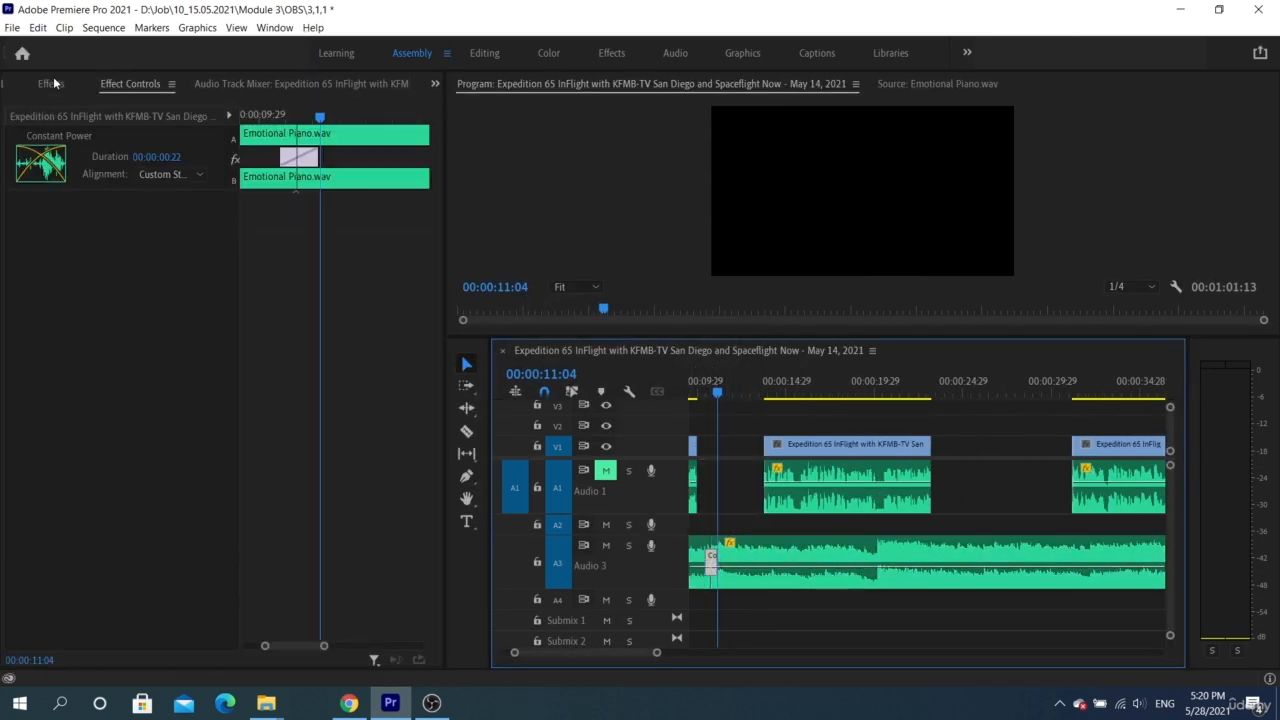
scroll(748, 415, down, 2)
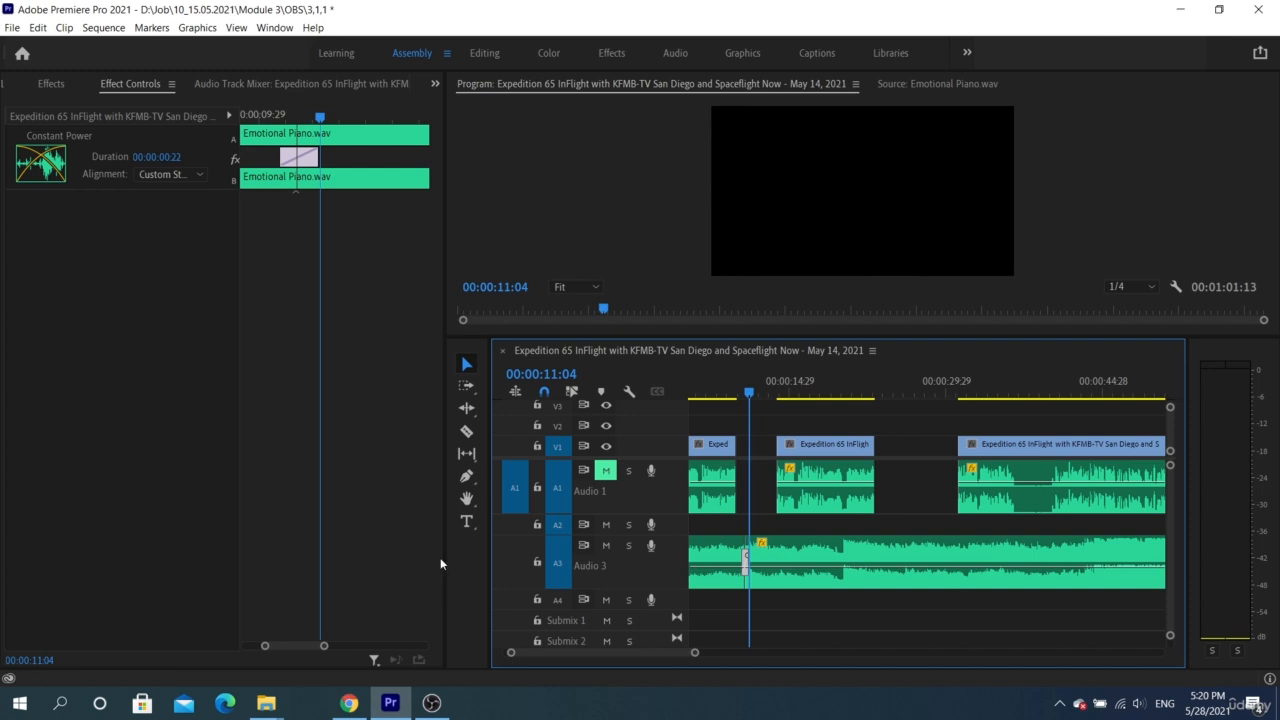
Create a new Bars and Tone item at 1280 x 720, 23.976 fps, square pixels and 44100 Hz
scroll(211, 83, up, 2)
click(392, 652)
click(430, 537)
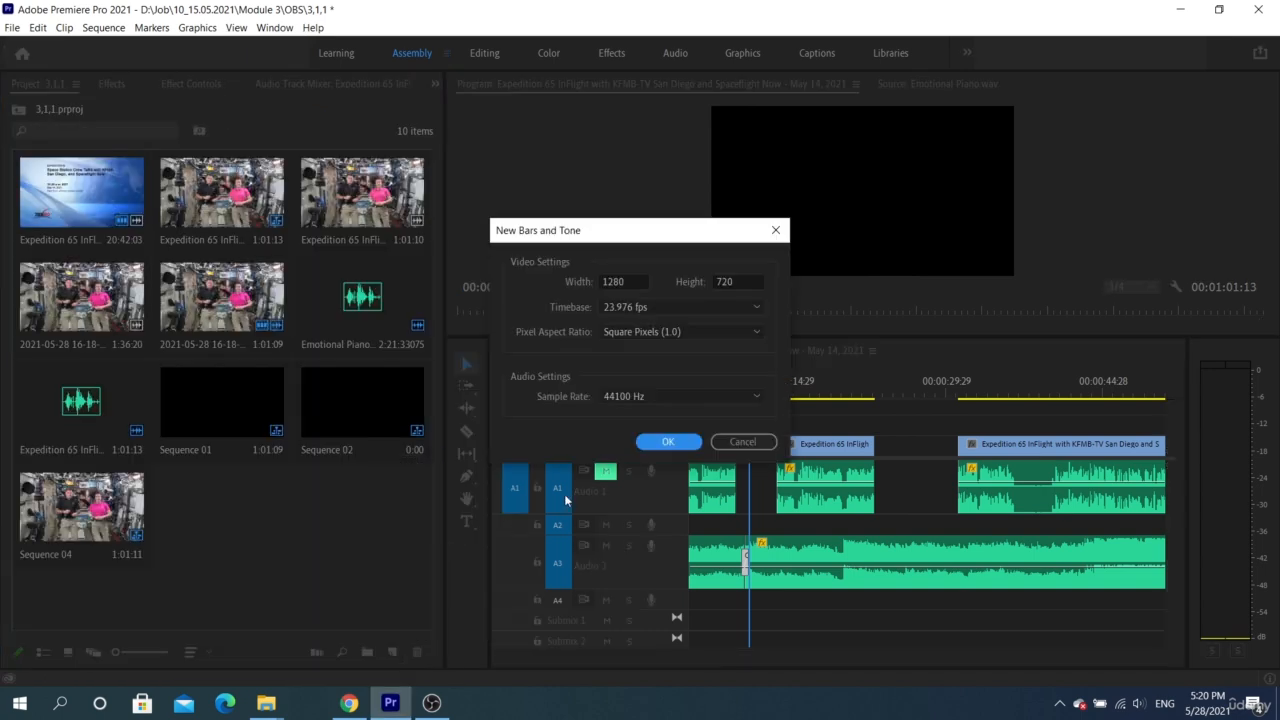
click(667, 446)
Place the Bars and Tone clip on V1 and A1 in the empty area after the music, starting at about 00:01:42
scroll(740, 543, down, 5)
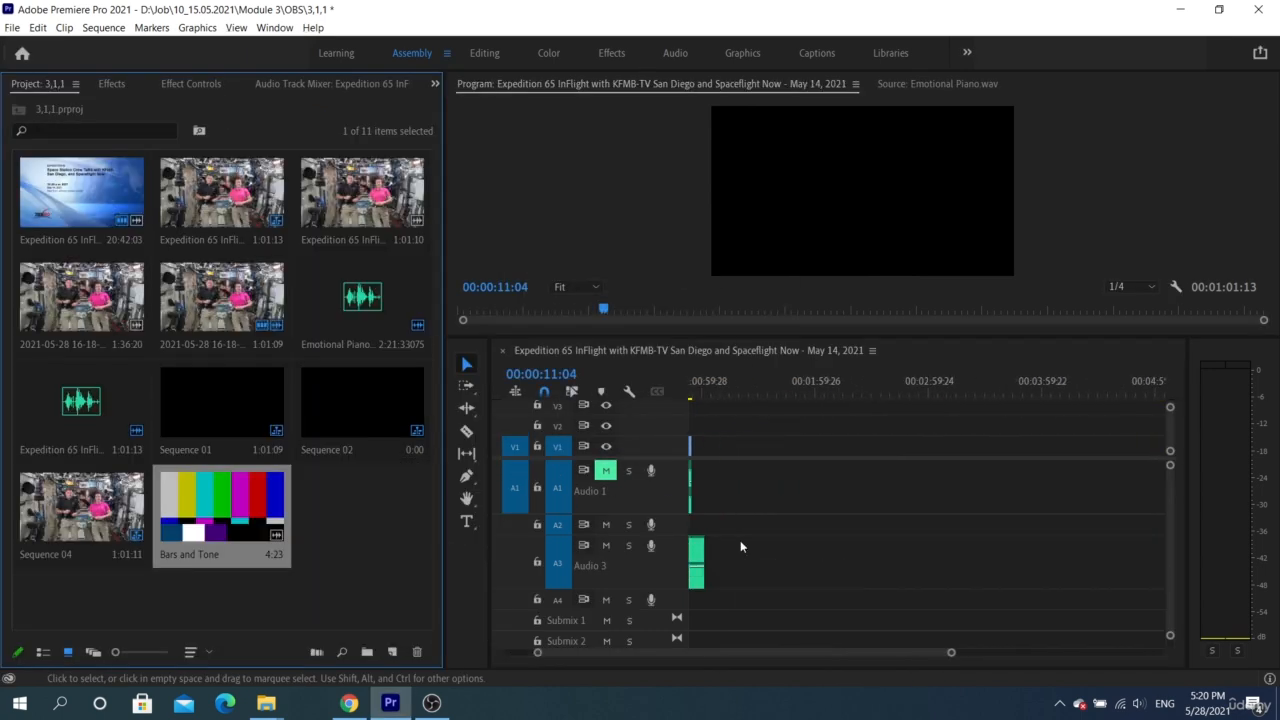
drag(657, 520, 790, 476)
scroll(794, 478, up, 5)
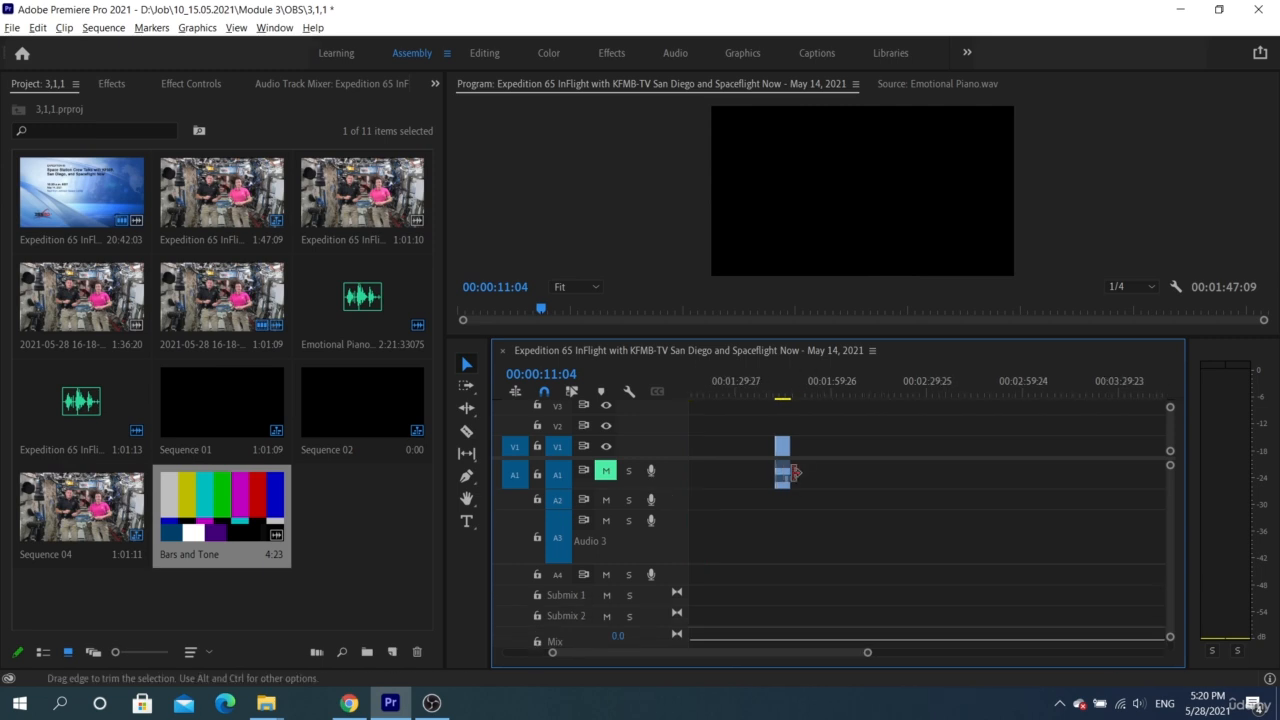
scroll(808, 463, up, 2)
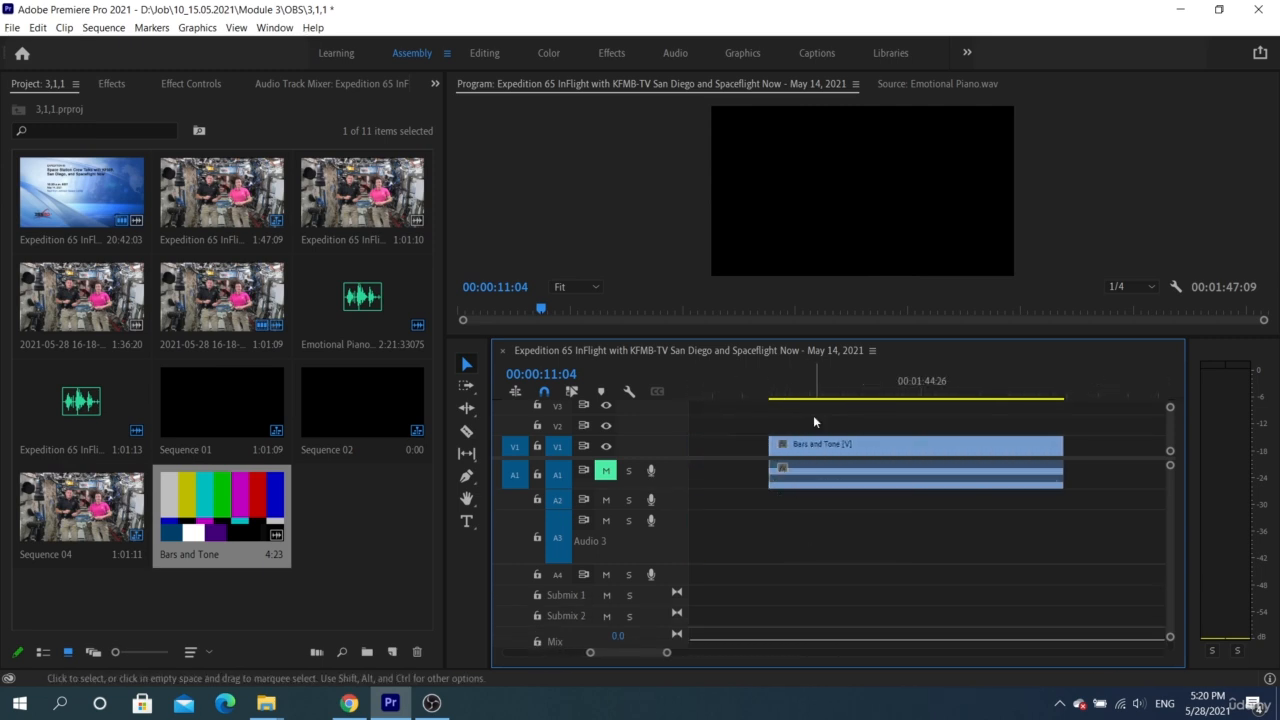
Split the Bars and Tone clip at four points with the Razor tool to make five pieces
key(c)
click(817, 444)
click(859, 444)
click(935, 444)
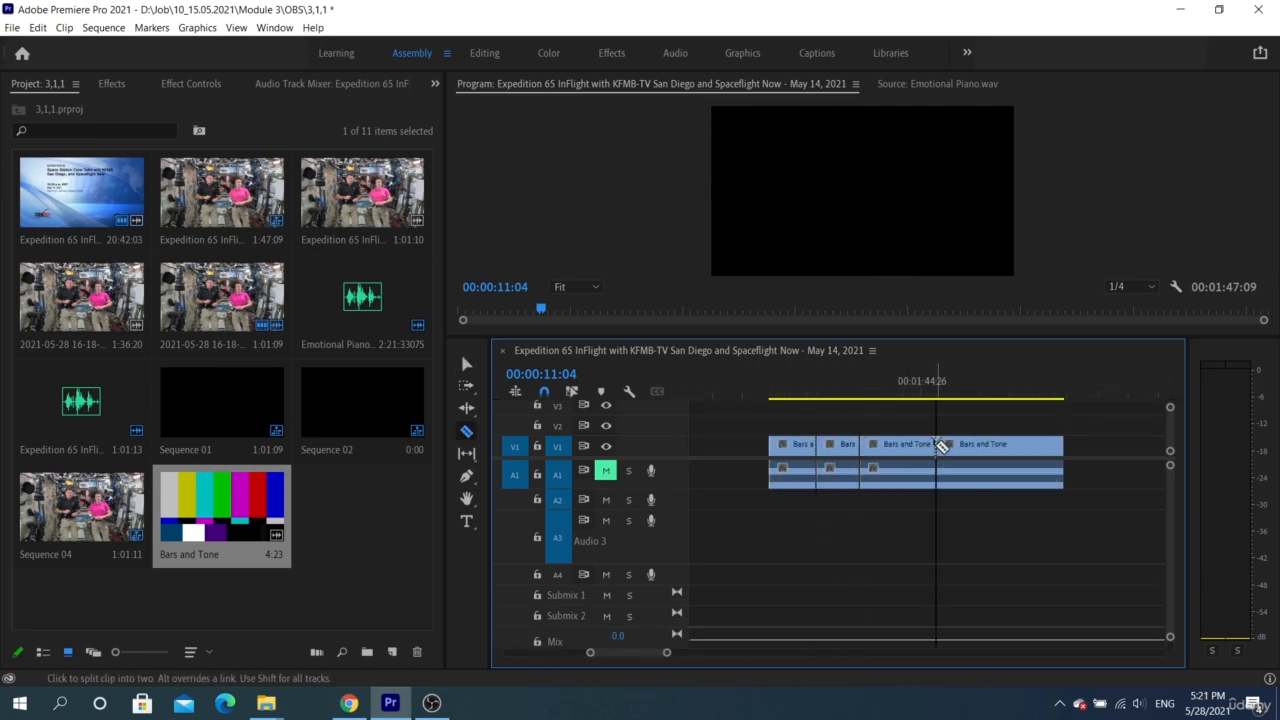
click(968, 444)
Delete the fourth and second pieces of the Bars and Tone clip, leaving gaps between the remaining three
key(v)
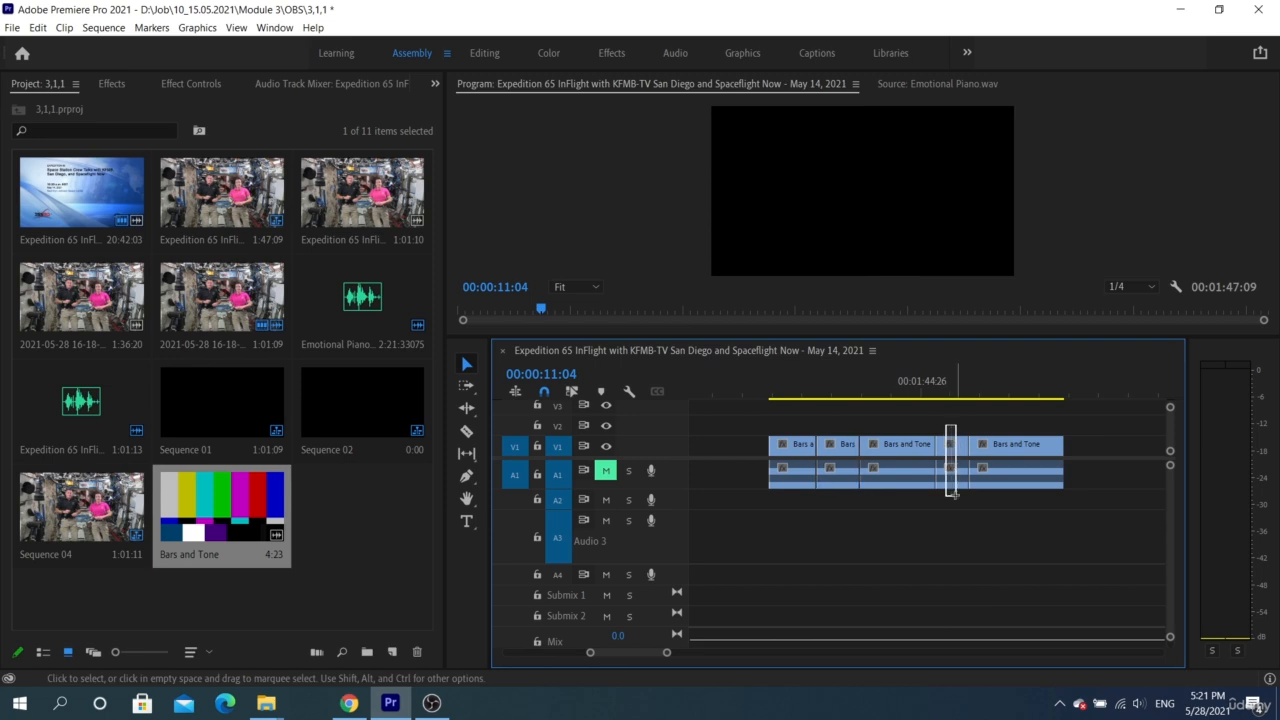
click(946, 484)
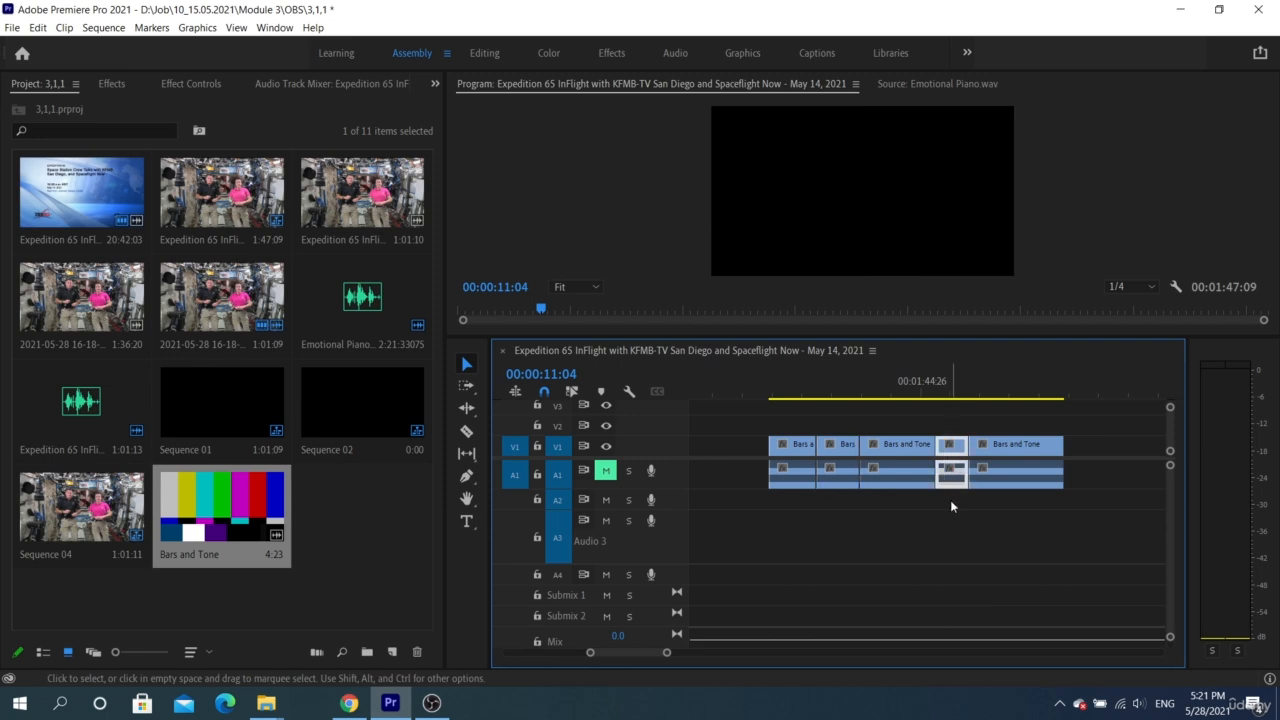
click(835, 445)
key(Delete)
Split only the audio of each of the three remaining Bars and Tone clips near its middle with the Razor tool
scroll(817, 505, up, 2)
scroll(817, 505, up, 1)
key(c)
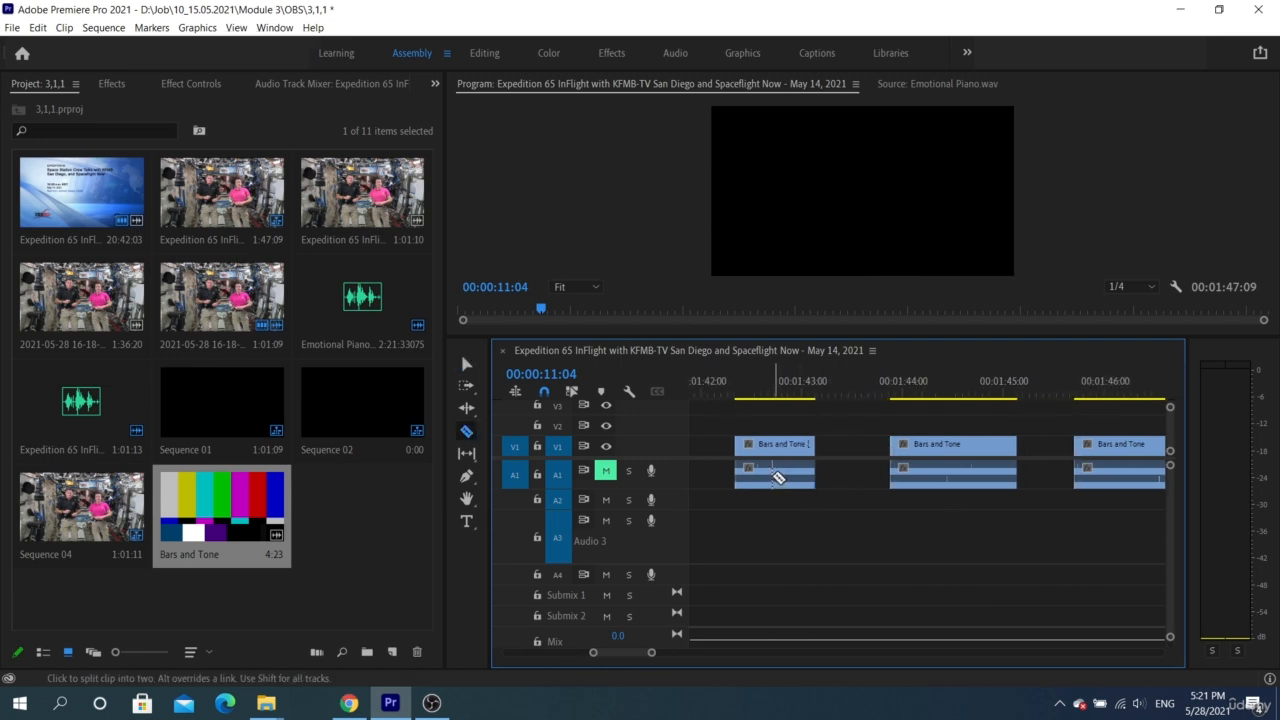
click(772, 477)
click(950, 480)
scroll(1020, 480, down, 1)
click(1108, 481)
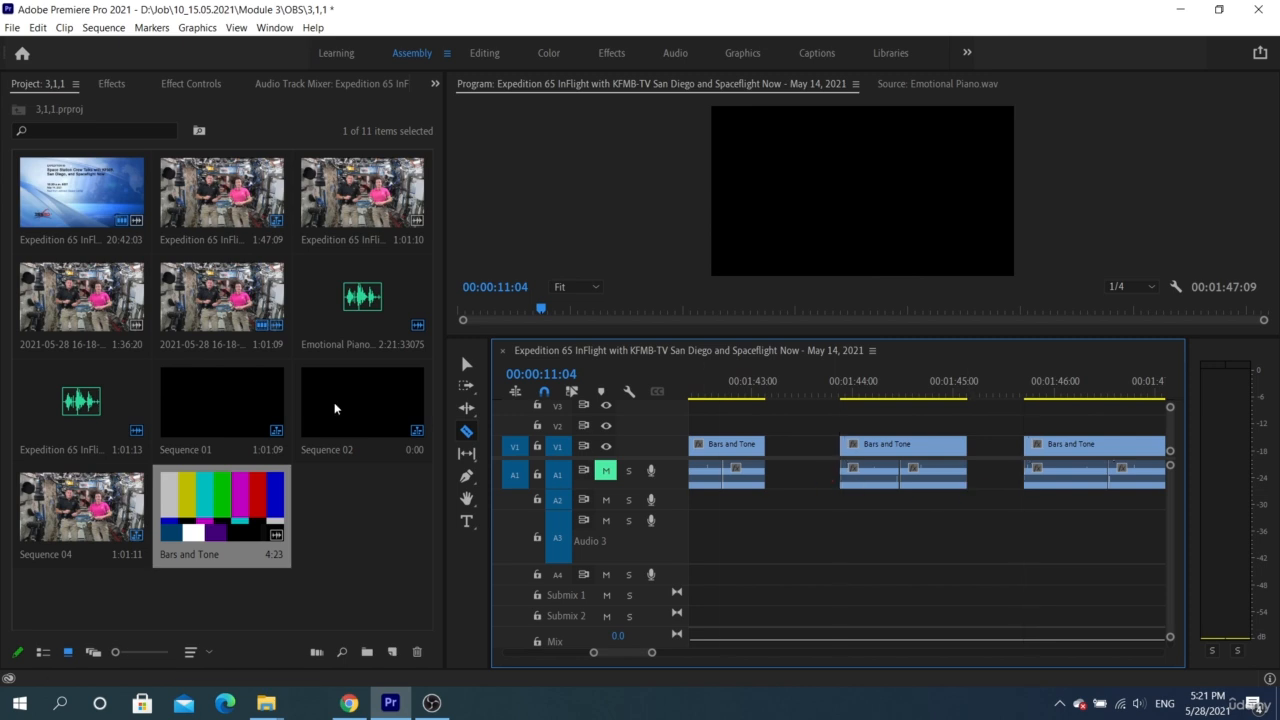
Show the effects list, move the playhead to the first audio cut at 00:01:42:21 and select the audio piece after it
click(111, 83)
key(v)
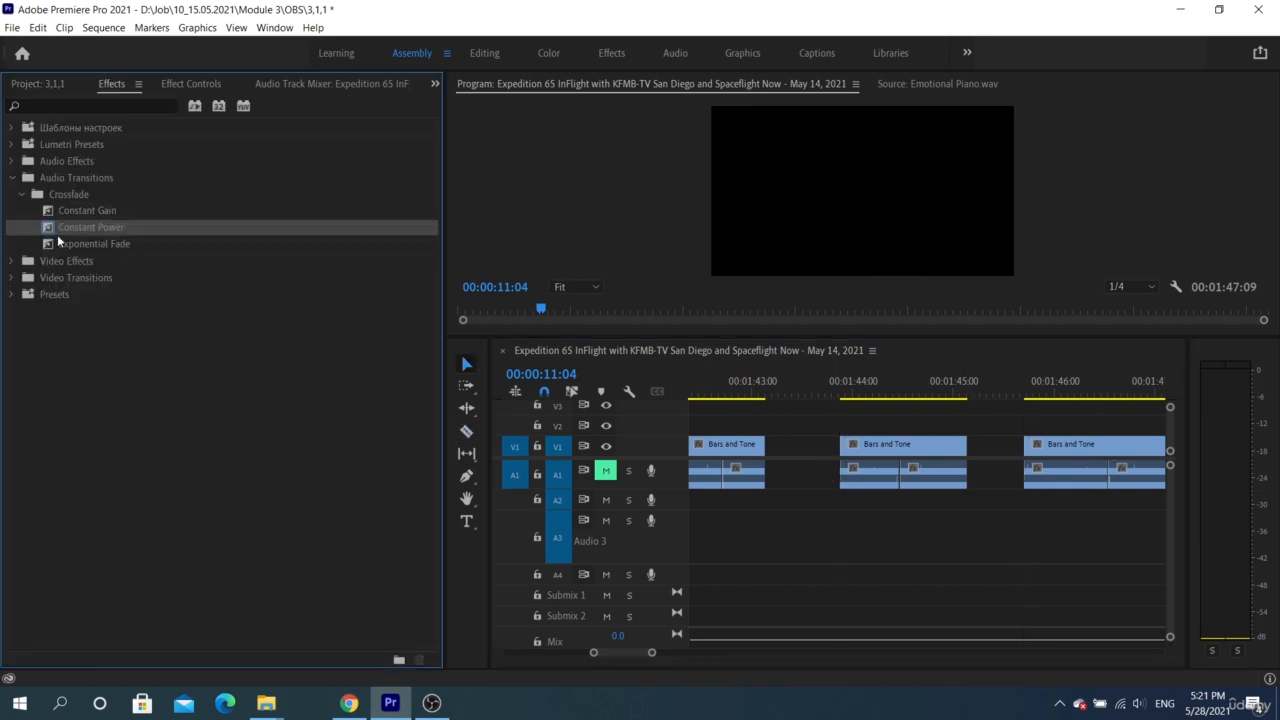
click(728, 390)
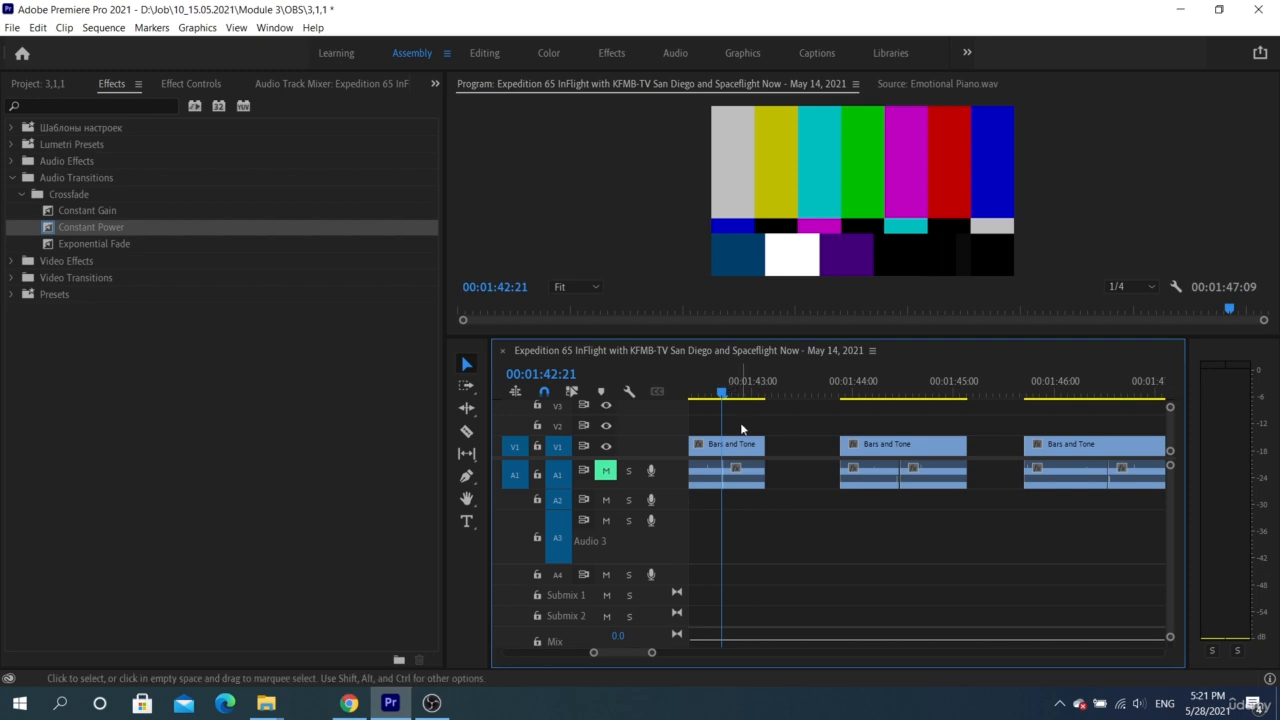
click(731, 478)
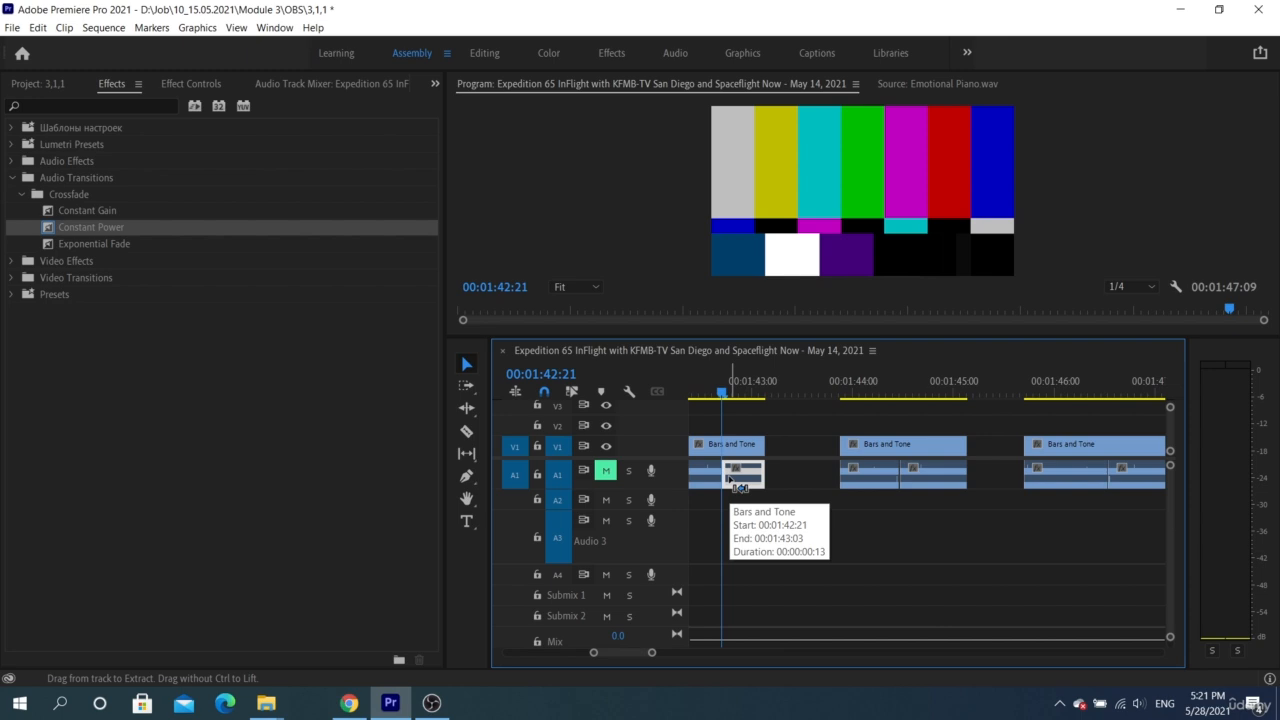
Set Constant Power as the default audio transition
right_click(99, 225)
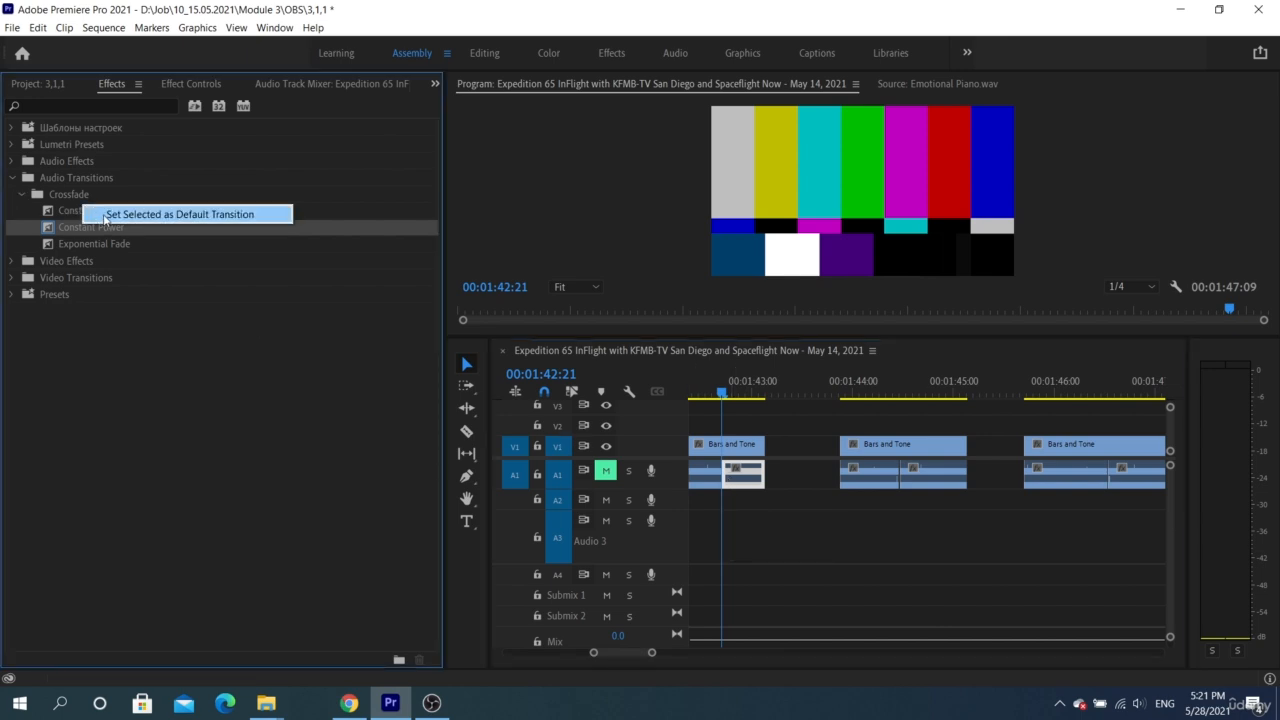
click(104, 217)
right_click(77, 226)
click(84, 236)
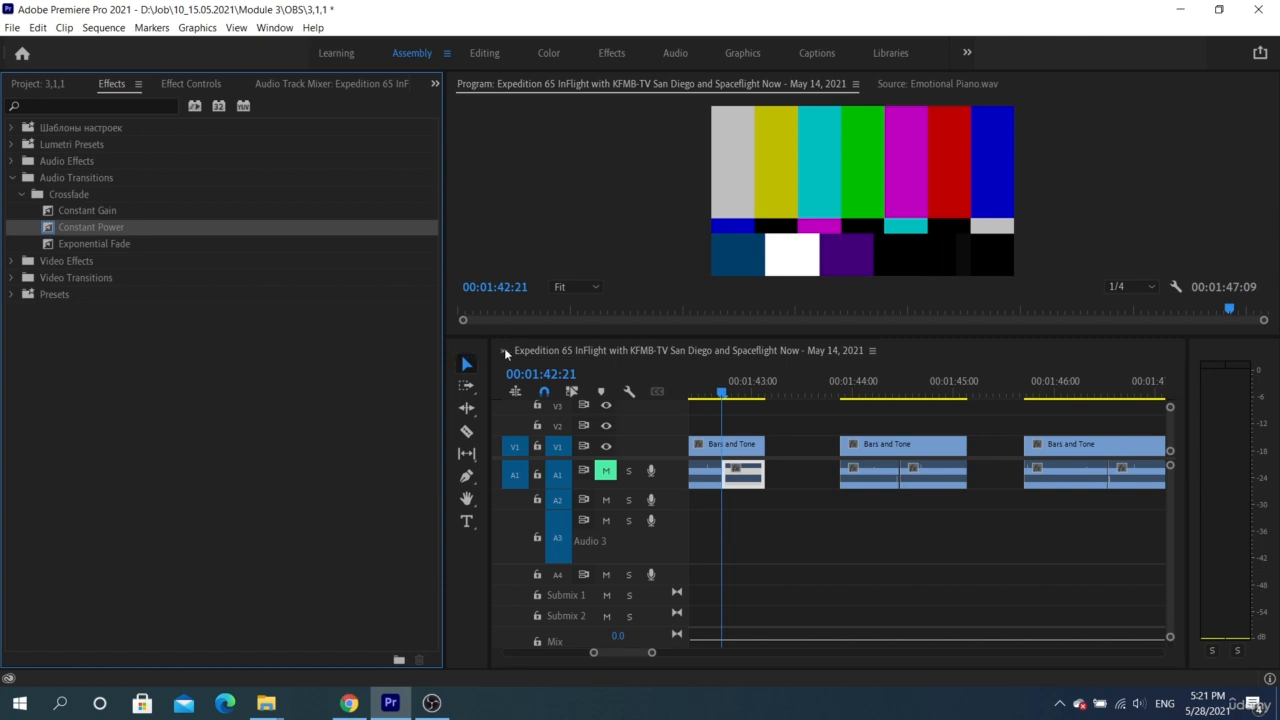
Apply Constant Gain, Constant Power and Exponential Fade to the audio cuts of the first, second and third Bars and Tone clips respectively
drag(110, 214, 725, 480)
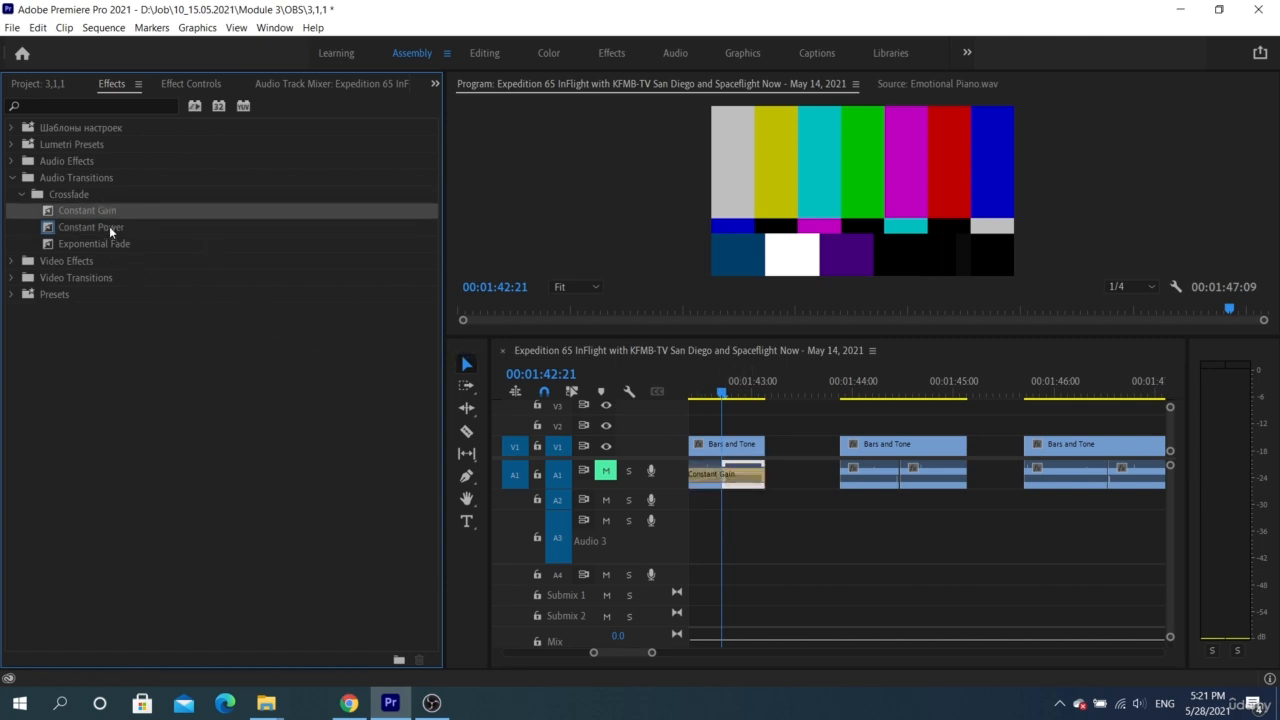
drag(111, 231, 903, 488)
drag(99, 241, 1112, 490)
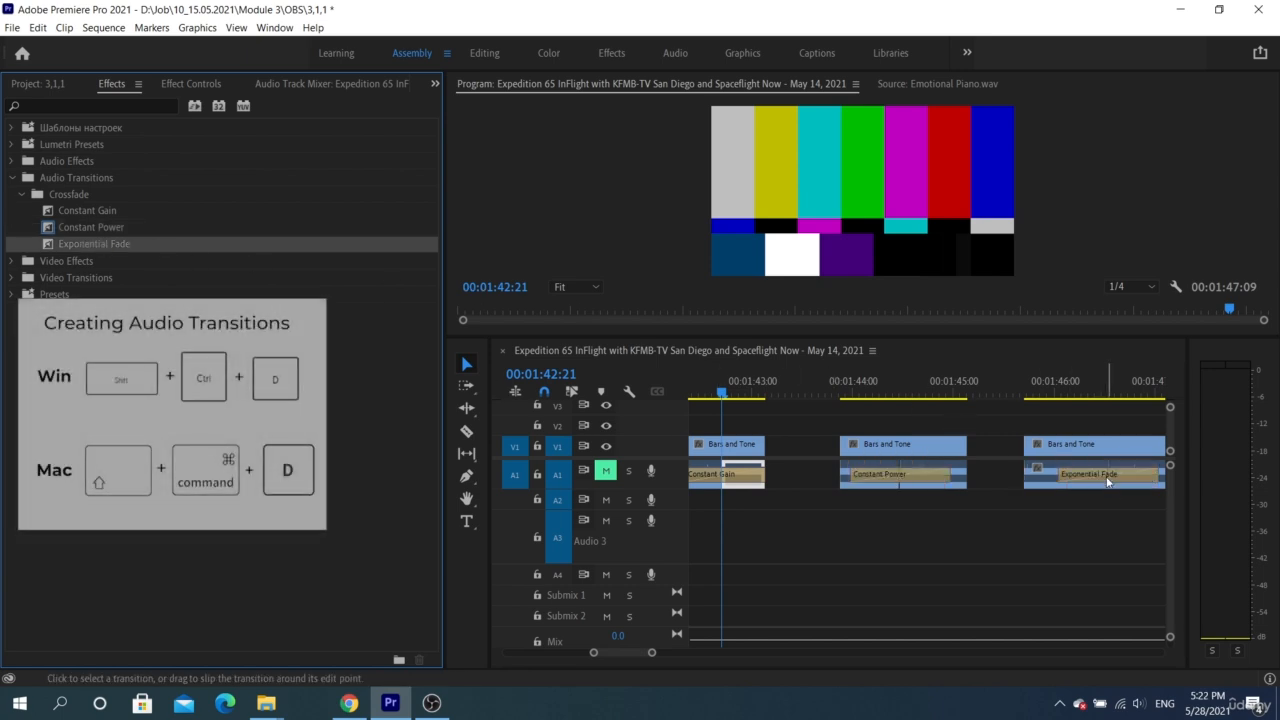
Select all three Bars and Tone clips together with their audio on the timeline
scroll(770, 503, down, 2)
click(758, 476)
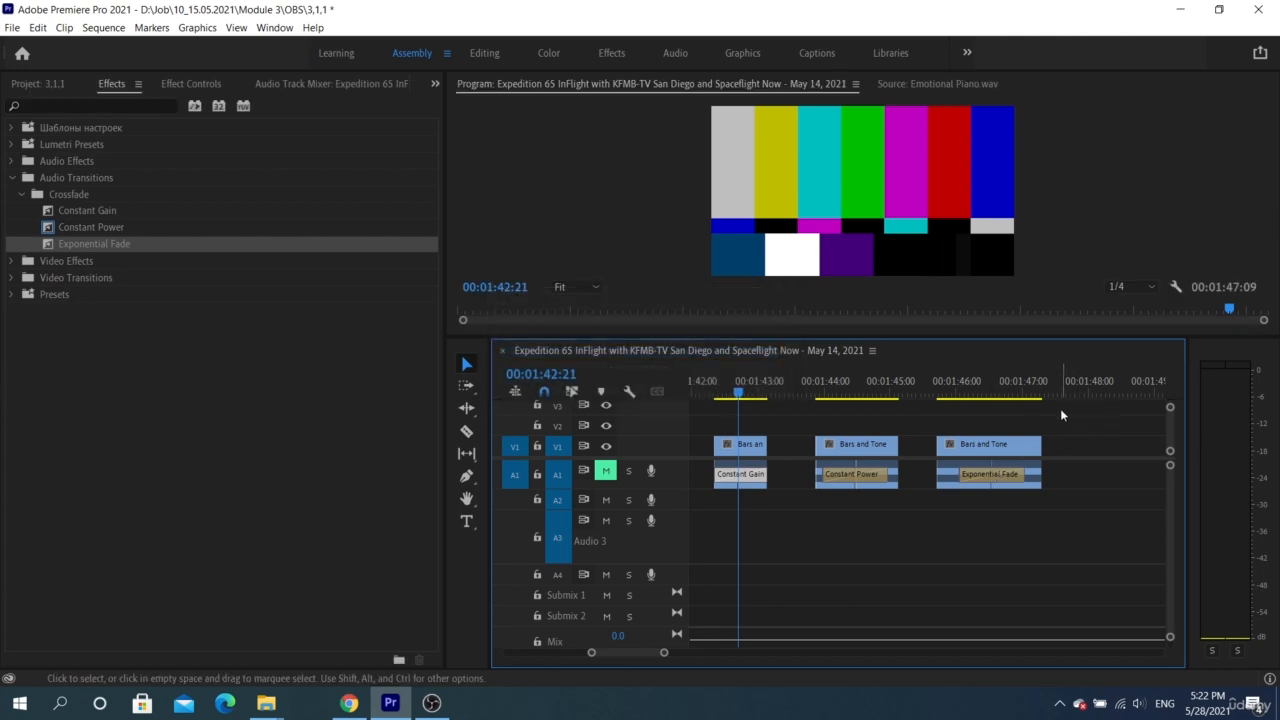
drag(1059, 415, 704, 502)
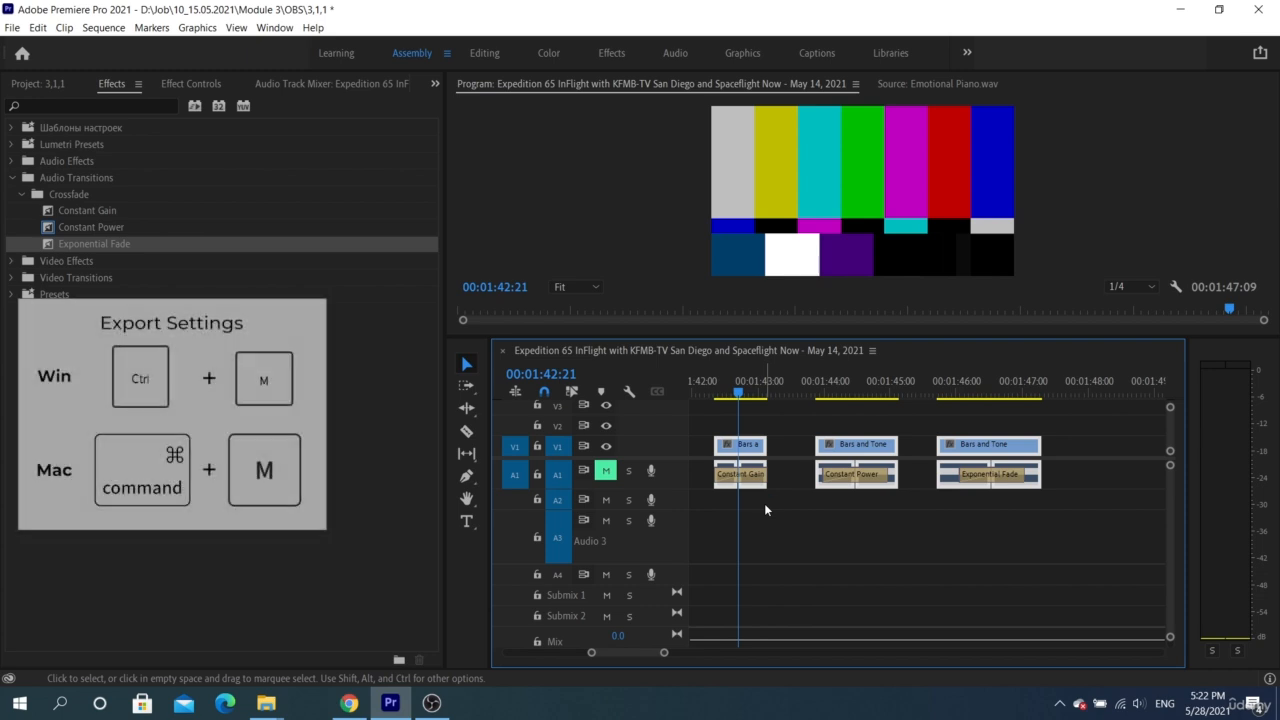
Open the export settings for the sequence and set the export format to Waveform Audio
key(ctrl+m)
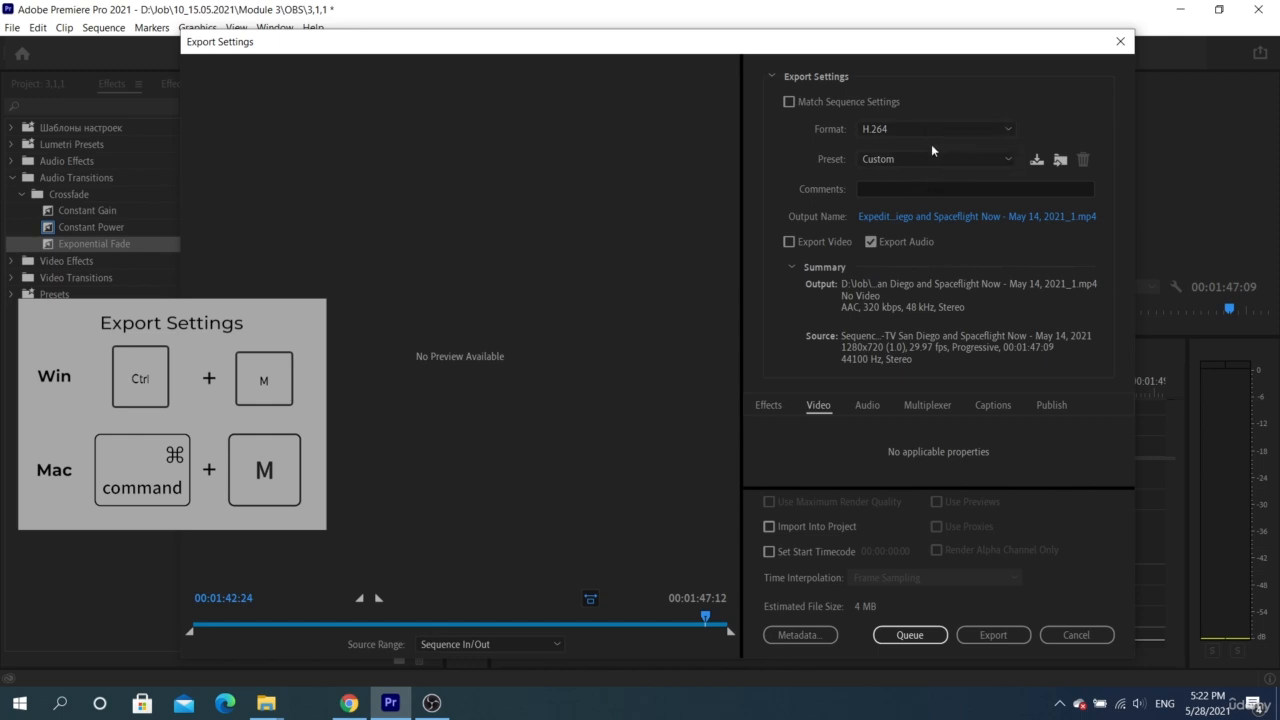
click(932, 129)
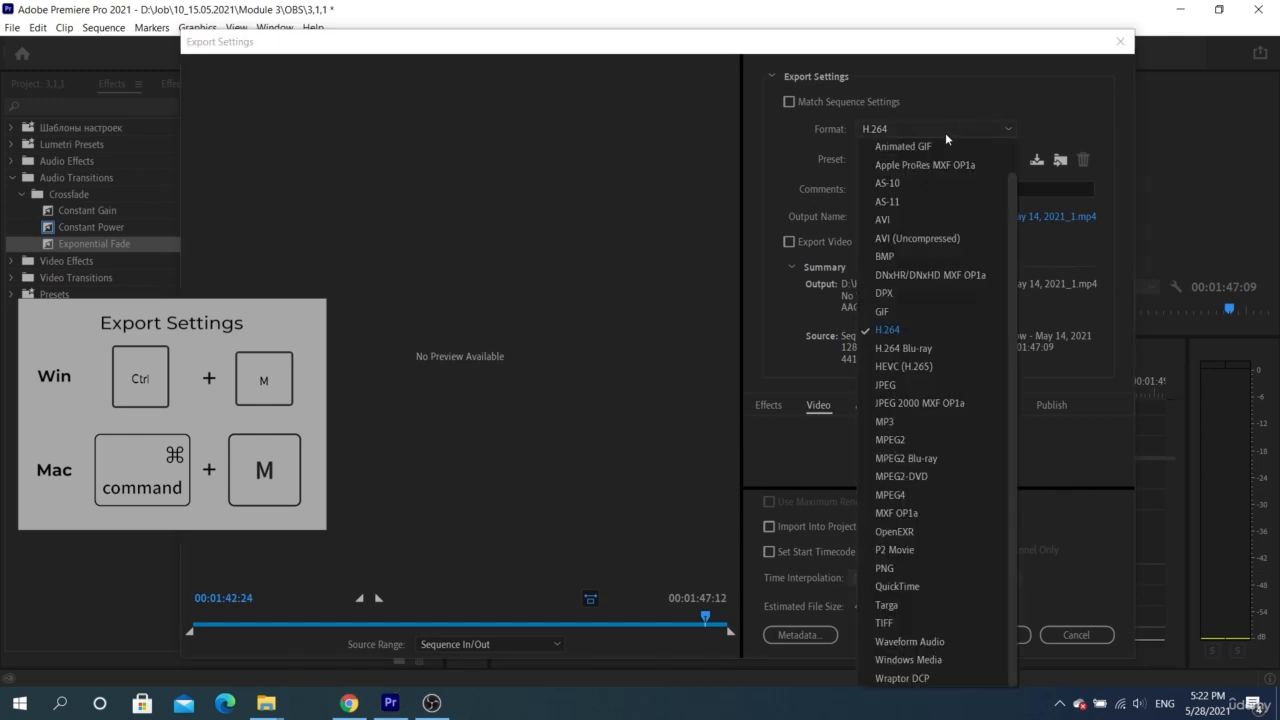
click(932, 642)
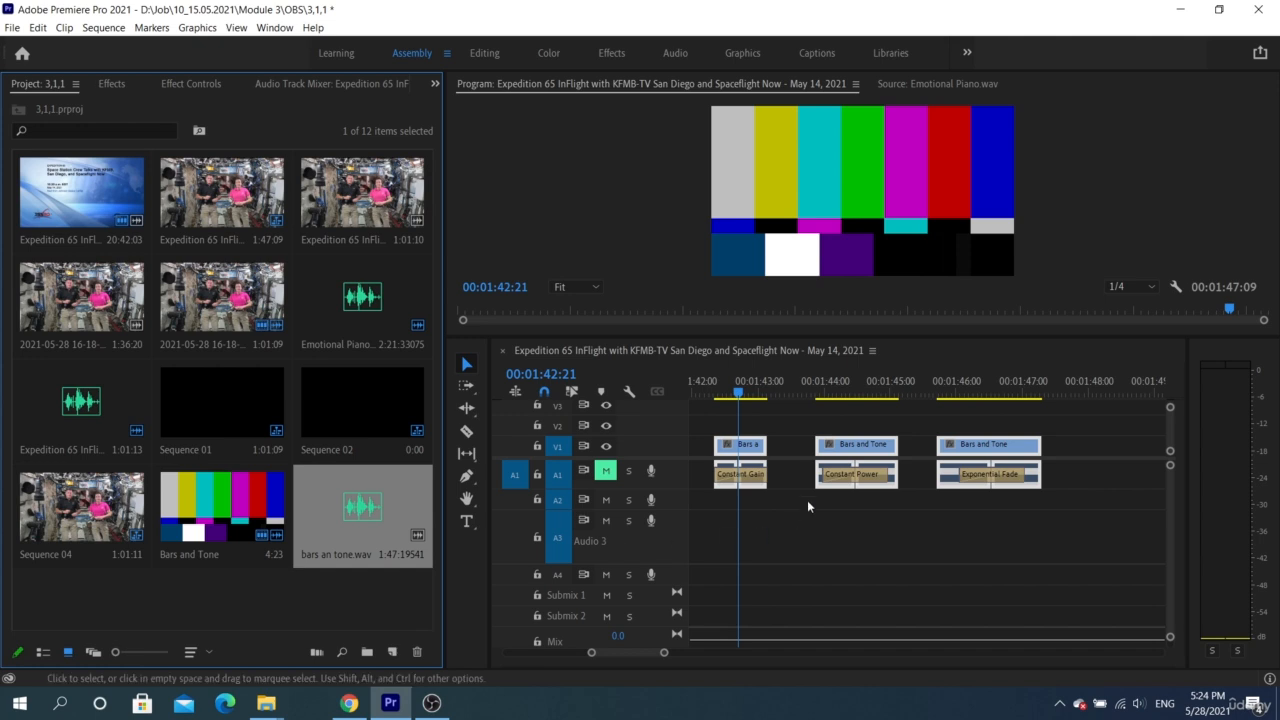
Unmute audio track A1 and play back the Constant Gain, Constant Power and Exponential Fade transitions on the three Bars and Tone clips
click(839, 388)
key(space)
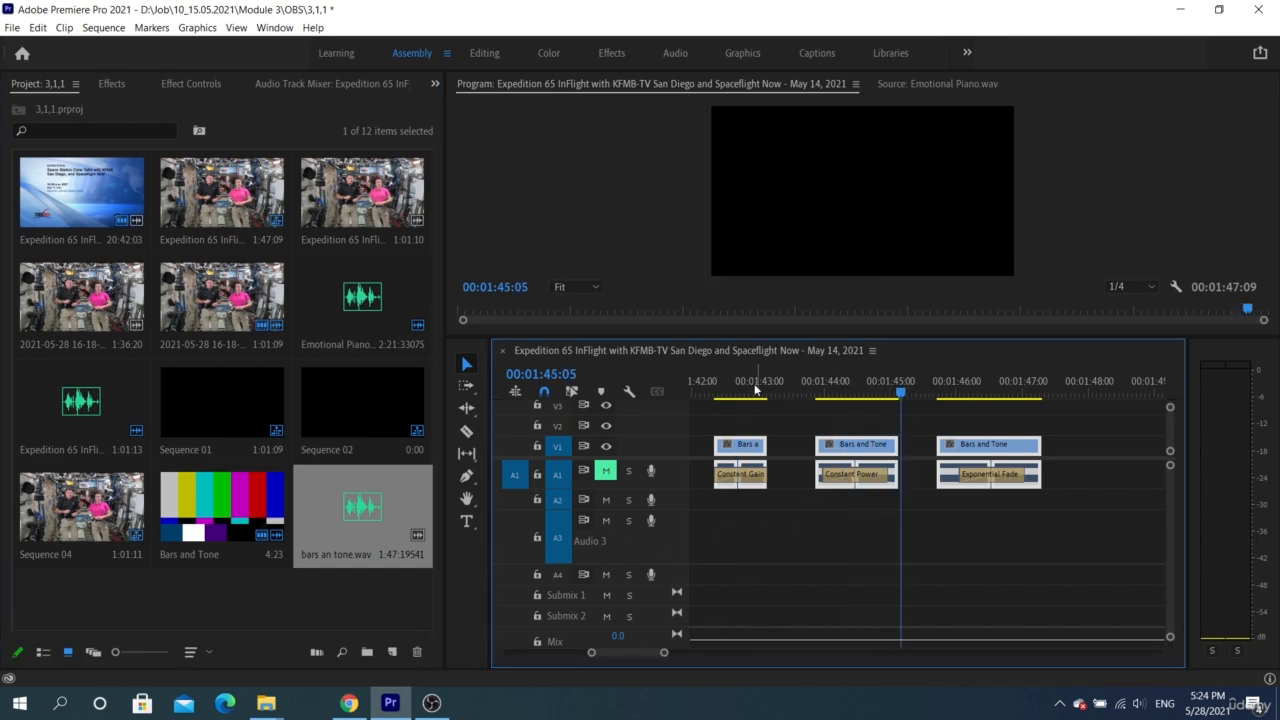
click(711, 390)
click(737, 395)
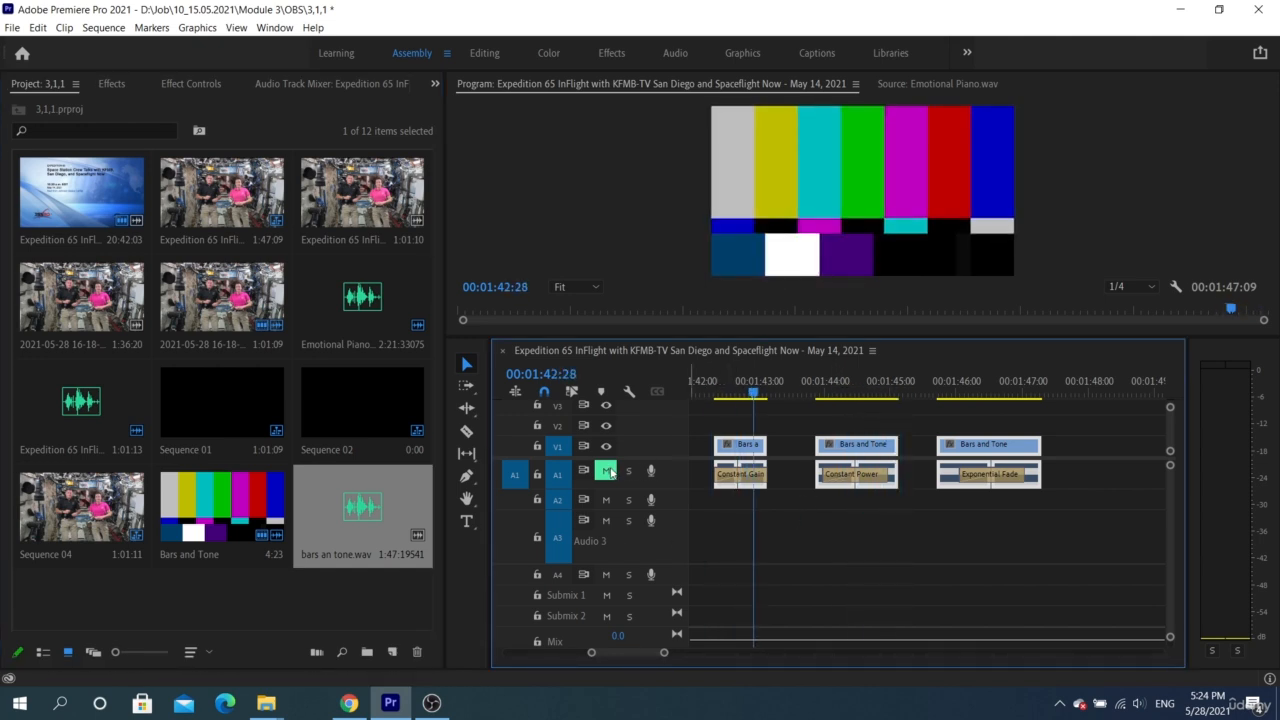
click(722, 392)
key(space)
key(space)
click(824, 391)
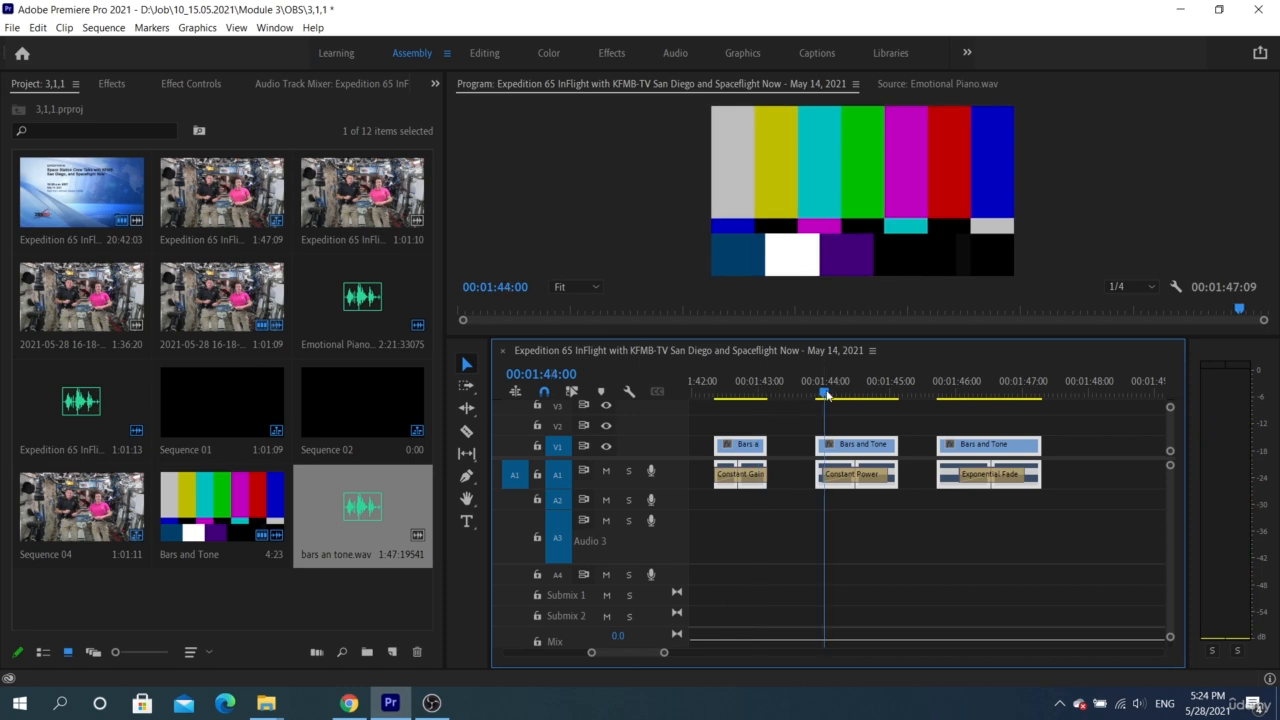
key(space)
click(951, 392)
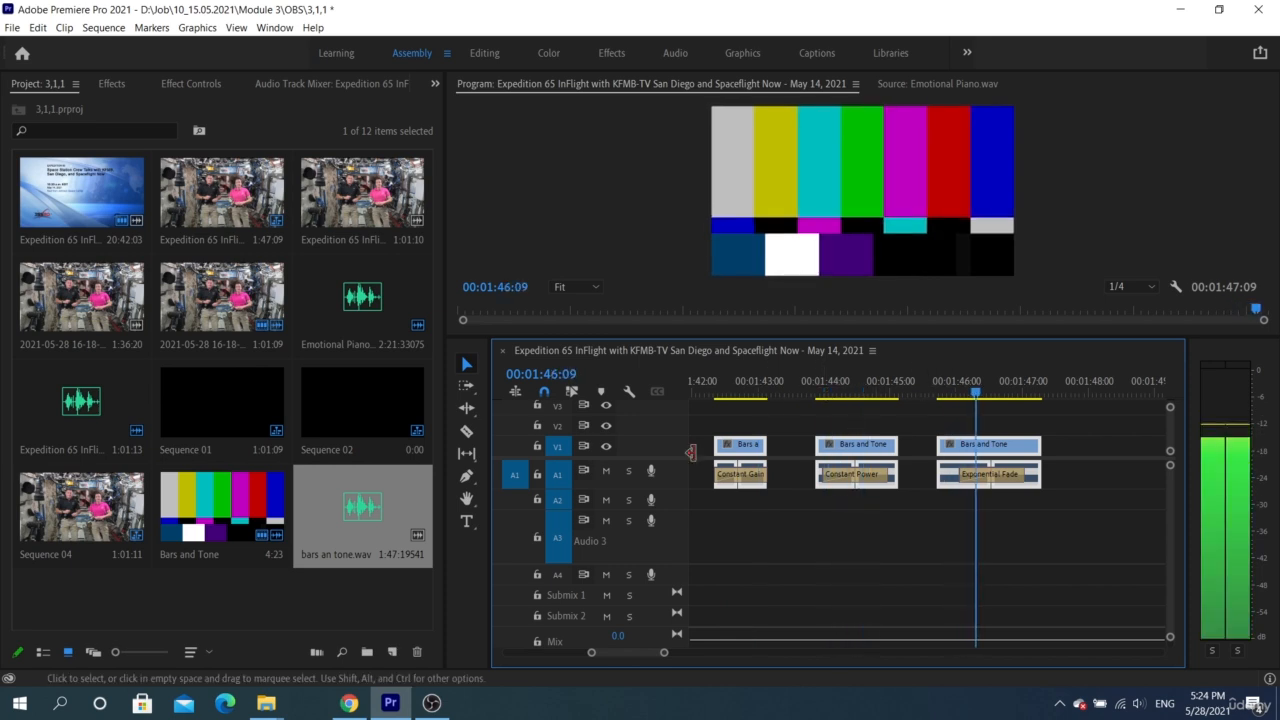
Add another Bars and Tone clip to V1 and A1 after the third Bars and Tone clip
click(423, 515)
drag(423, 515, 362, 514)
drag(235, 508, 1075, 478)
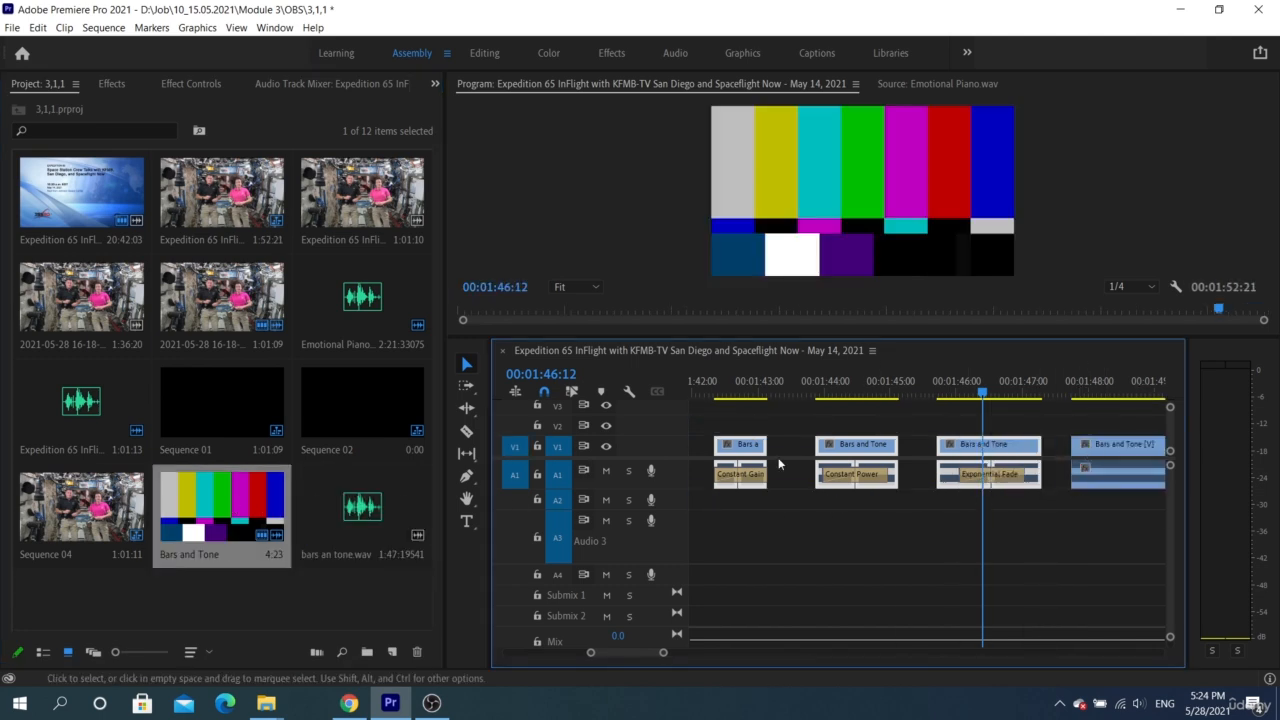
View the Tone Settings of the Bars and Tone project item and of the newly added timeline clip without changing them
double_click(212, 500)
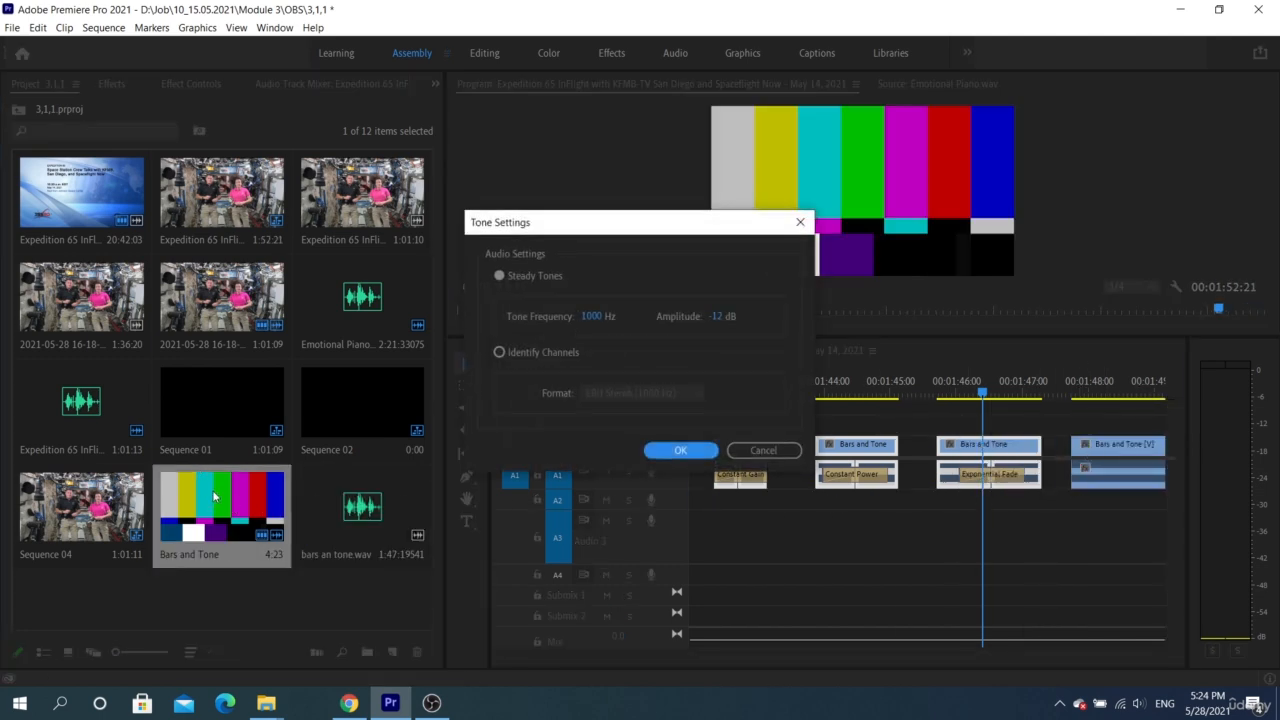
click(760, 450)
double_click(1108, 472)
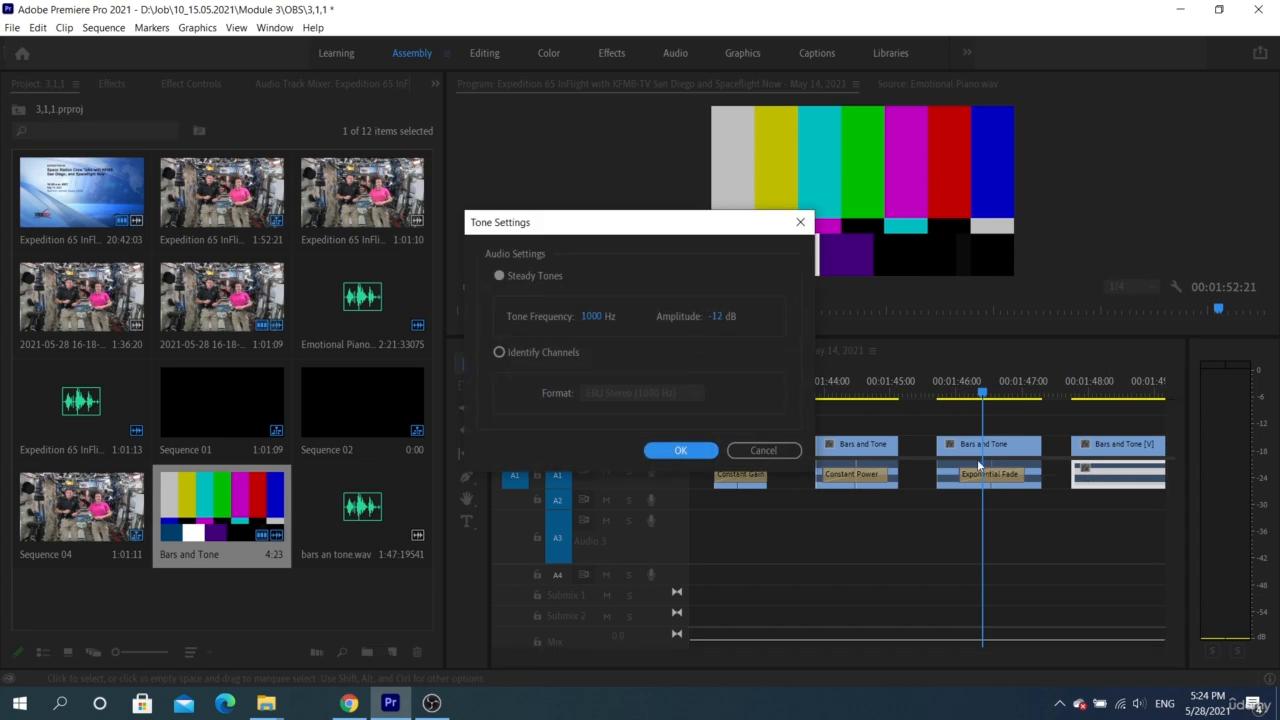
click(786, 453)
Place bars an tone.wav on track A2 beneath the first Bars and Tone clip and show its waveform enlarged in the Source Monitor
drag(362, 506, 722, 500)
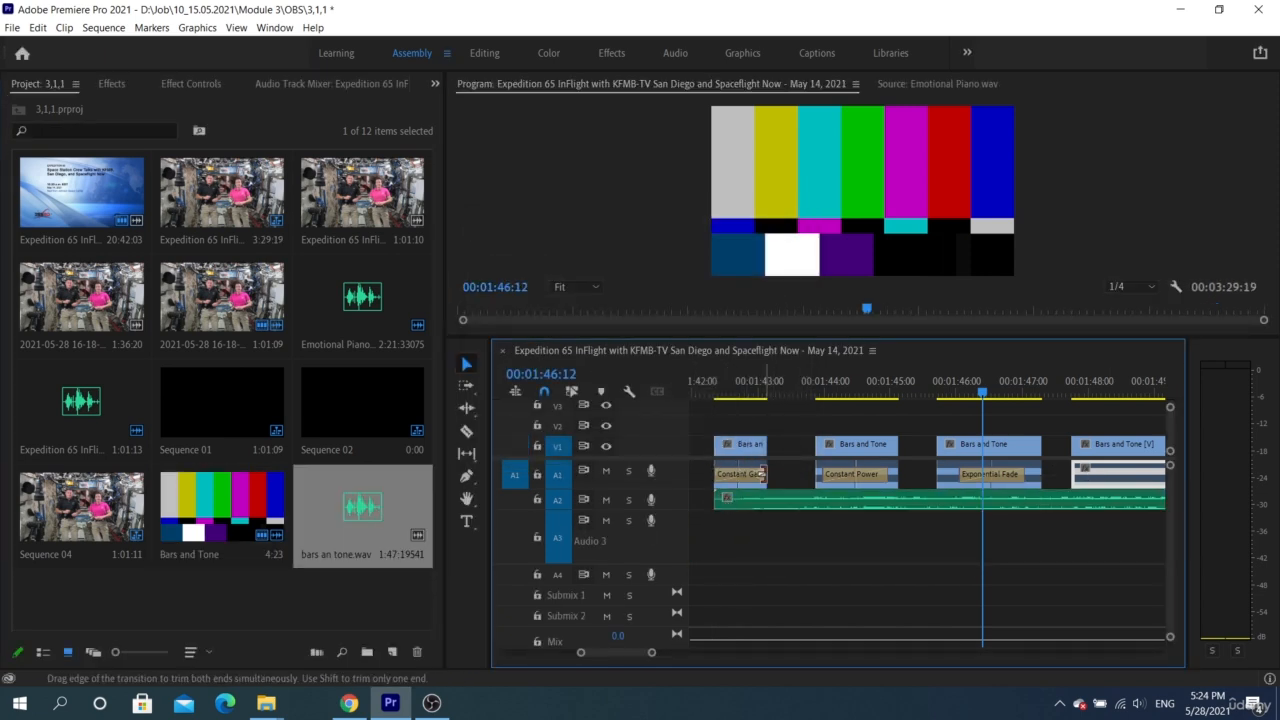
double_click(776, 500)
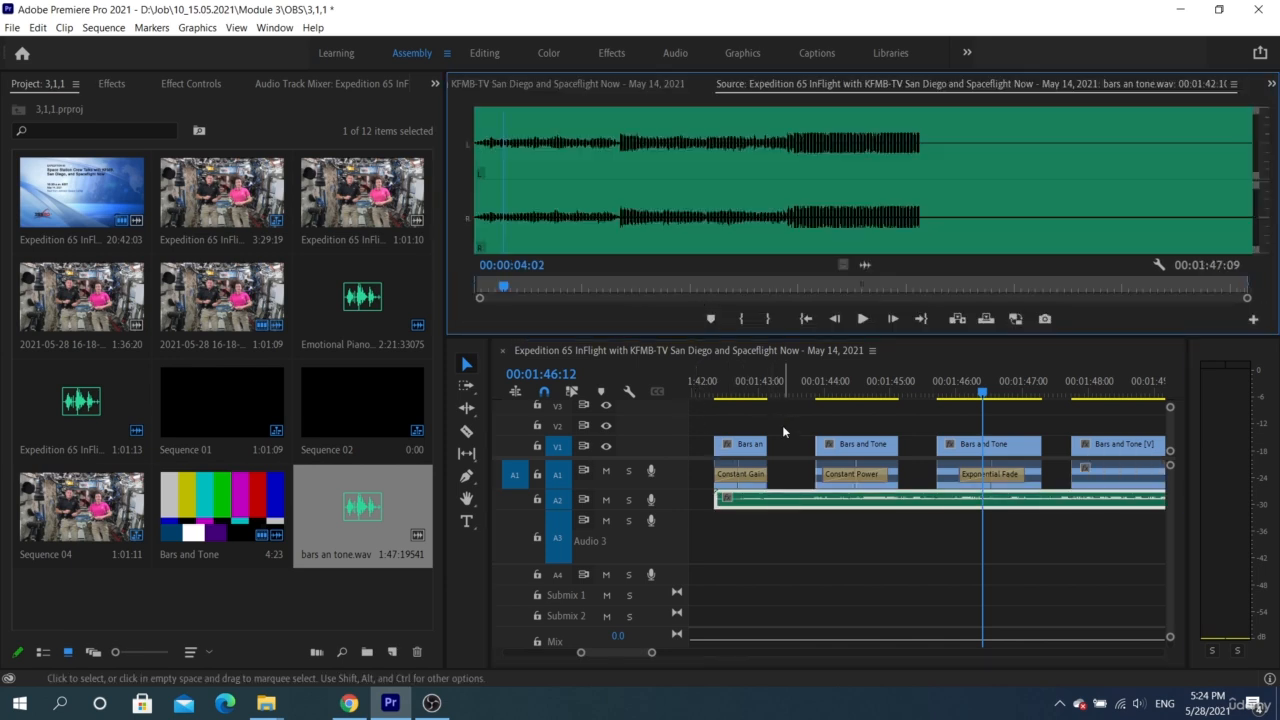
scroll(783, 432, down, 2)
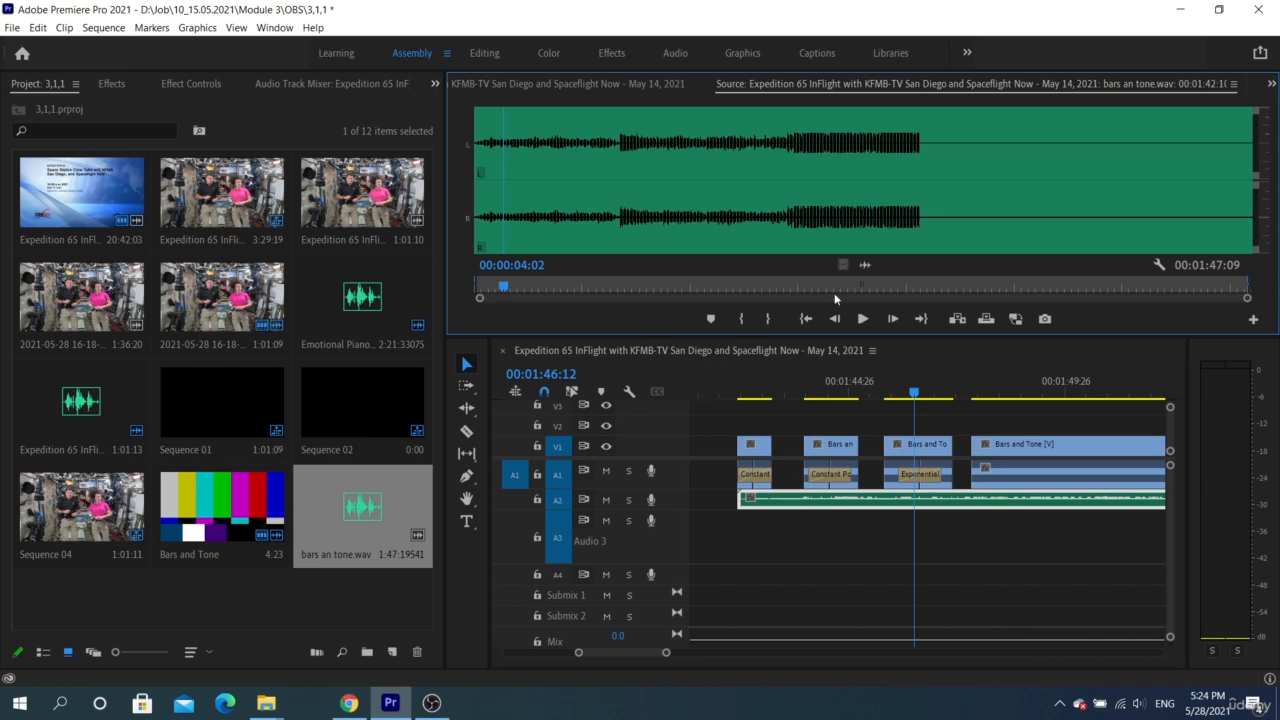
drag(827, 336, 825, 398)
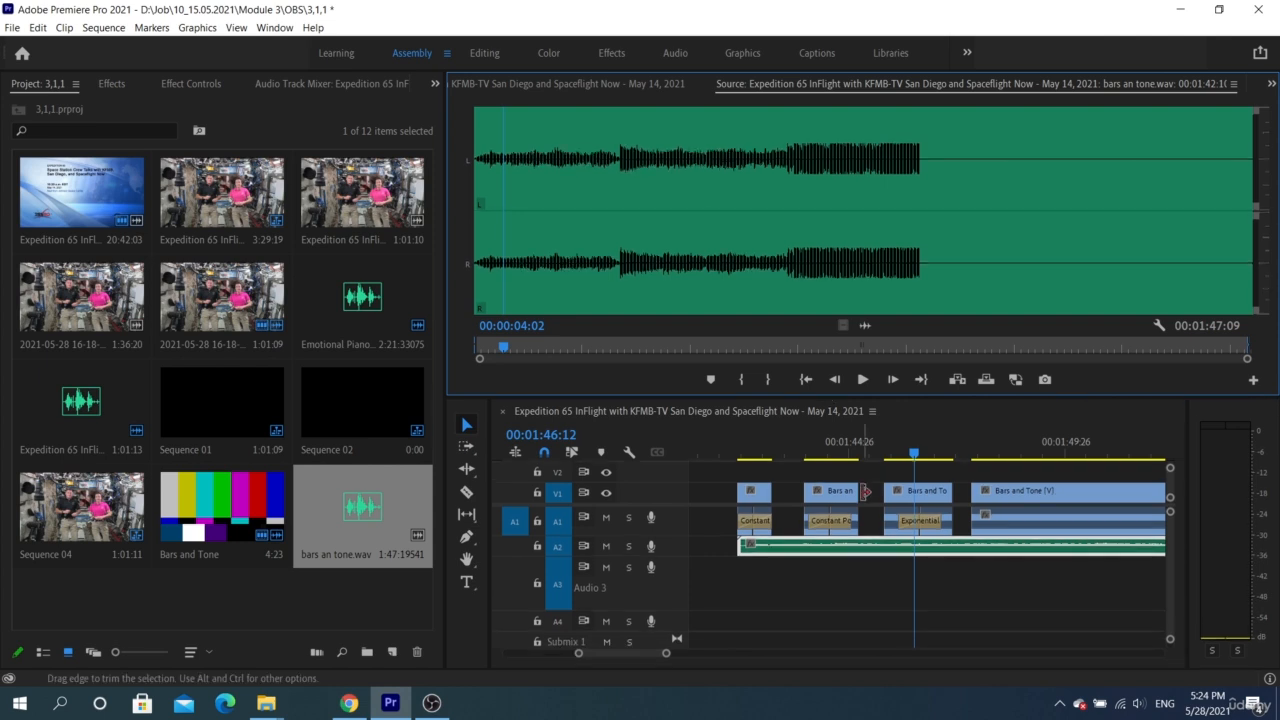
Move the playhead into the fourth Bars and Tone clip and check its audio's Tone Settings without changing them
scroll(921, 550, down, 2)
click(1001, 492)
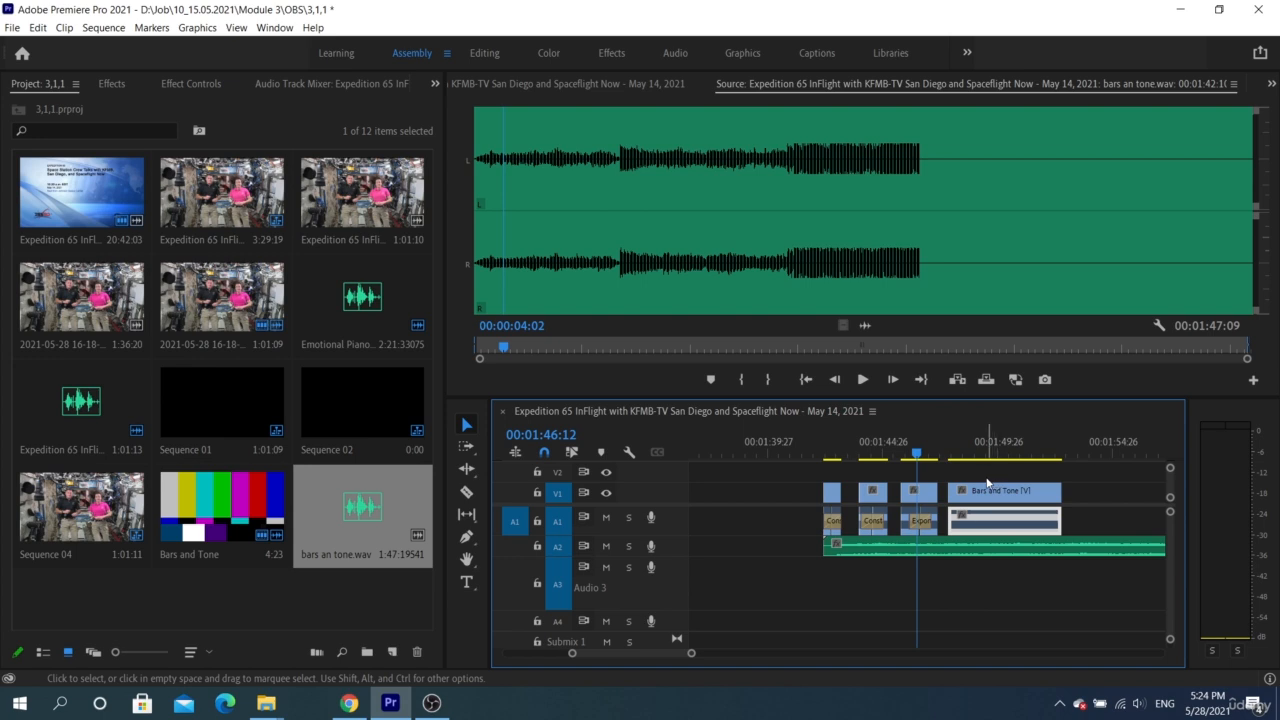
double_click(981, 518)
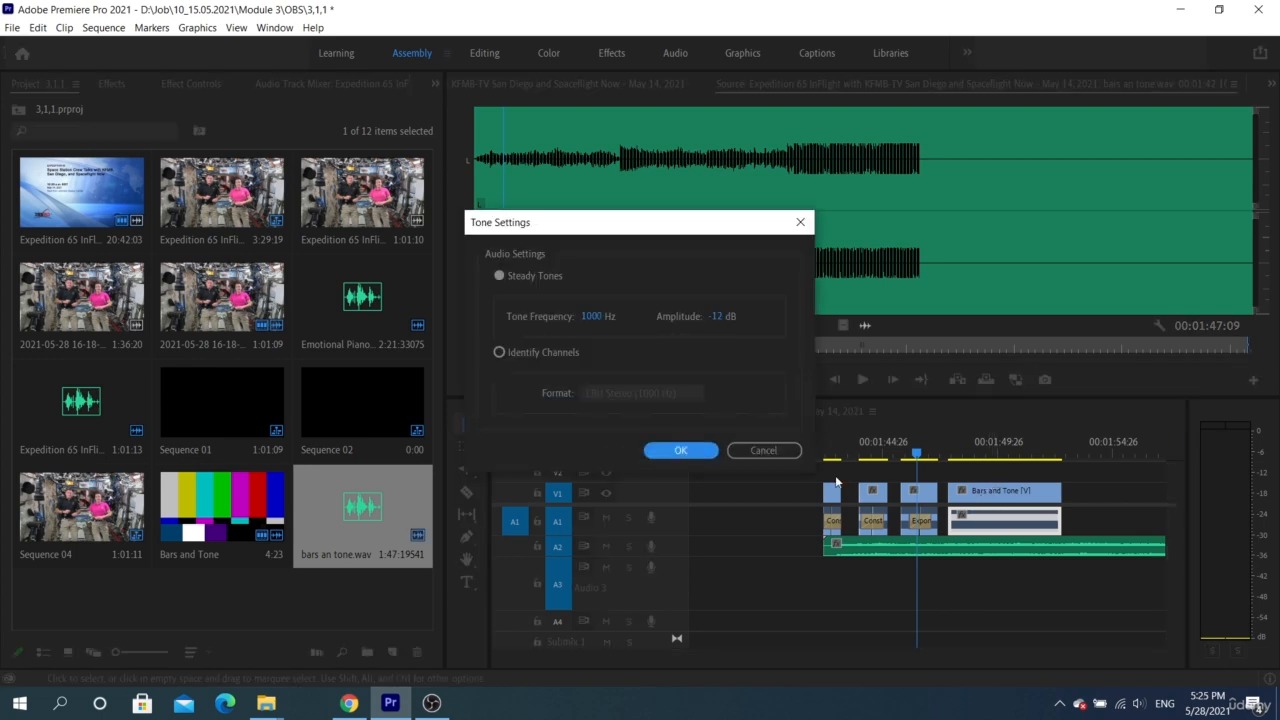
click(775, 455)
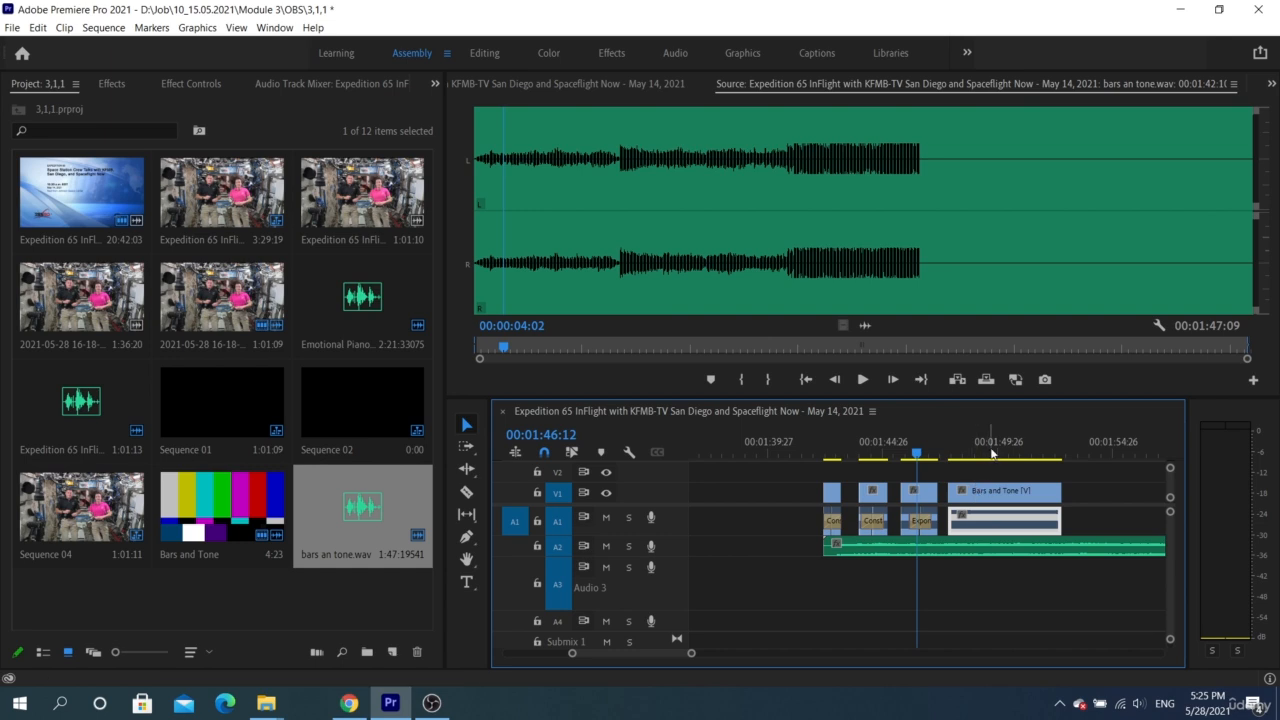
click(987, 456)
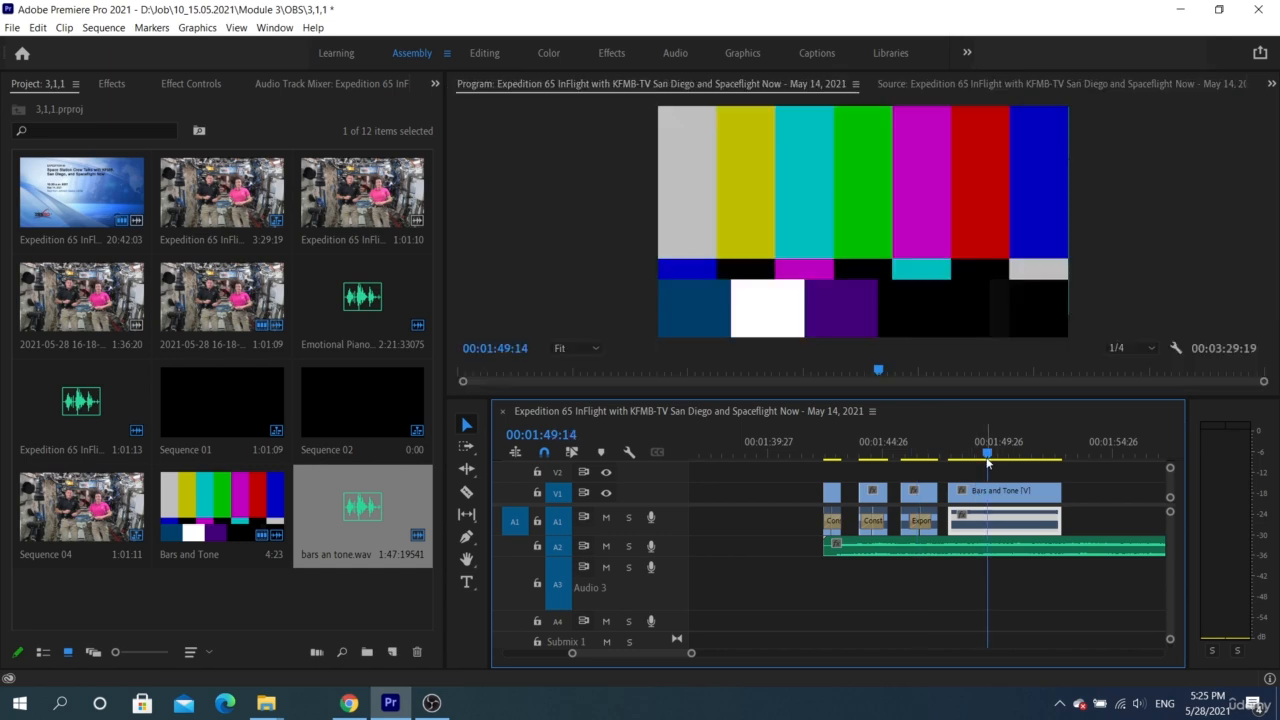
double_click(979, 516)
click(763, 451)
Check the Tone Settings of the Bars and Tone project item again and select the bars an tone.wav clip on A2
double_click(222, 505)
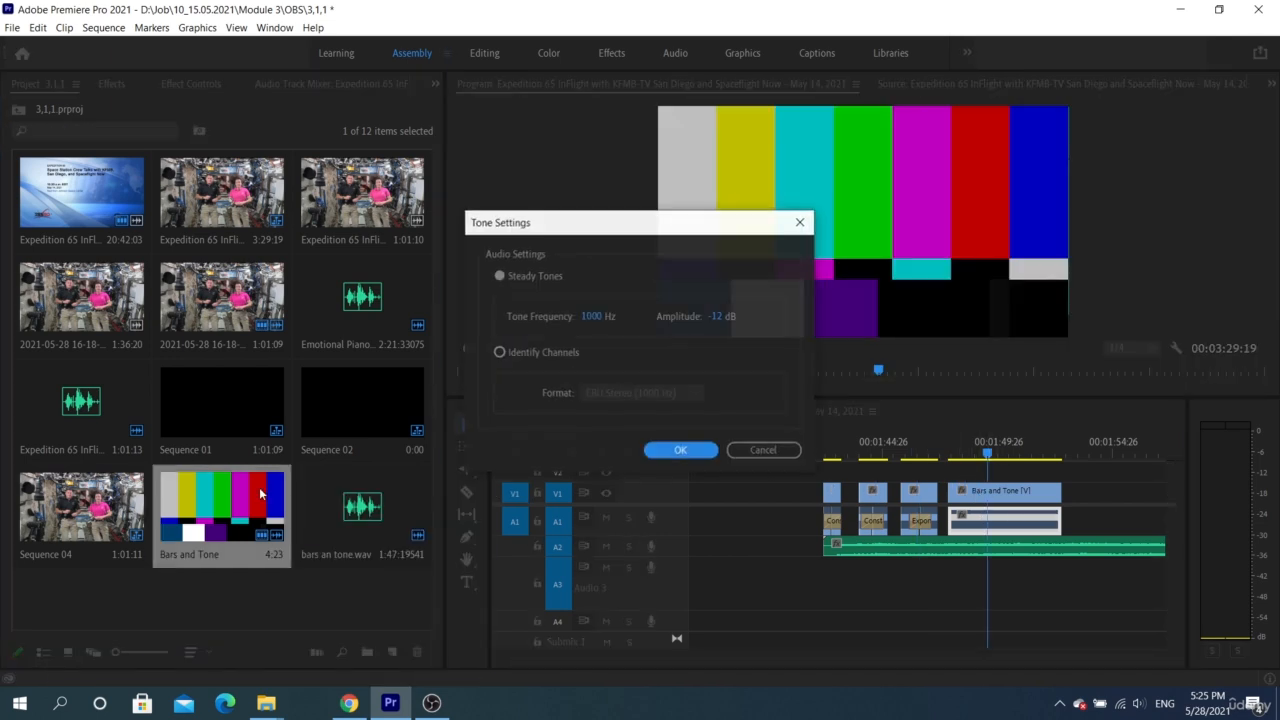
click(763, 451)
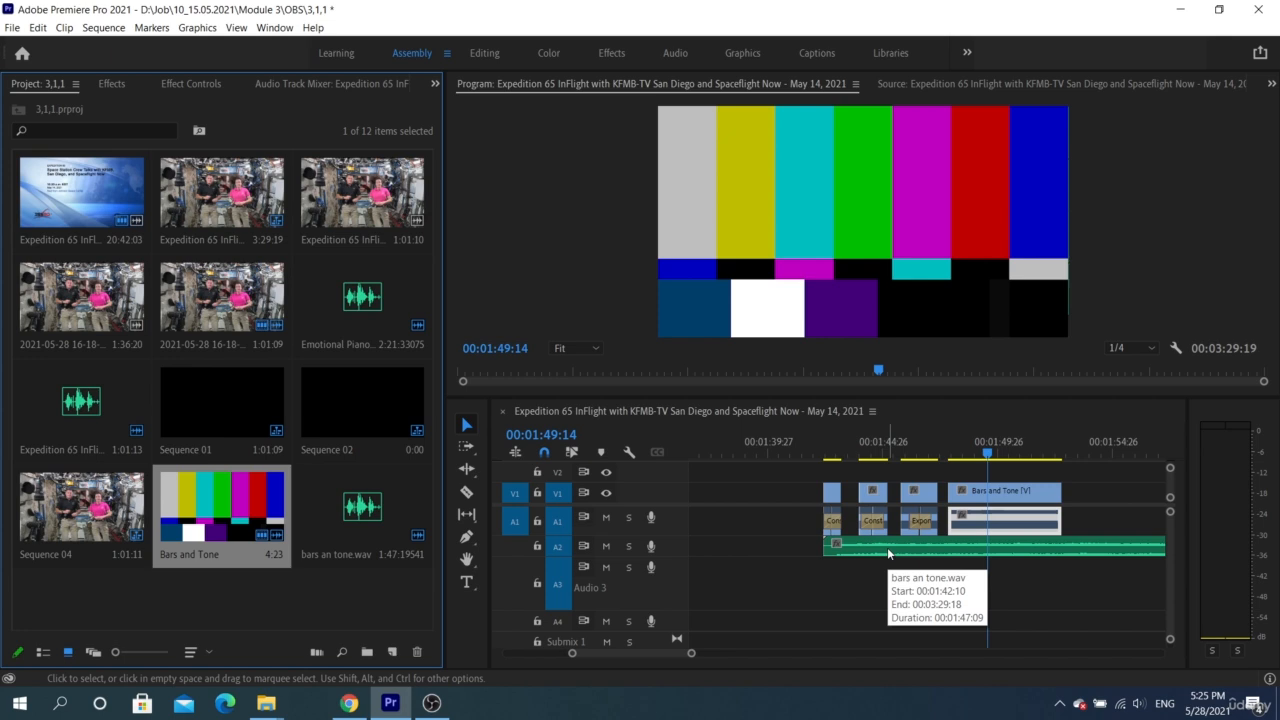
click(887, 552)
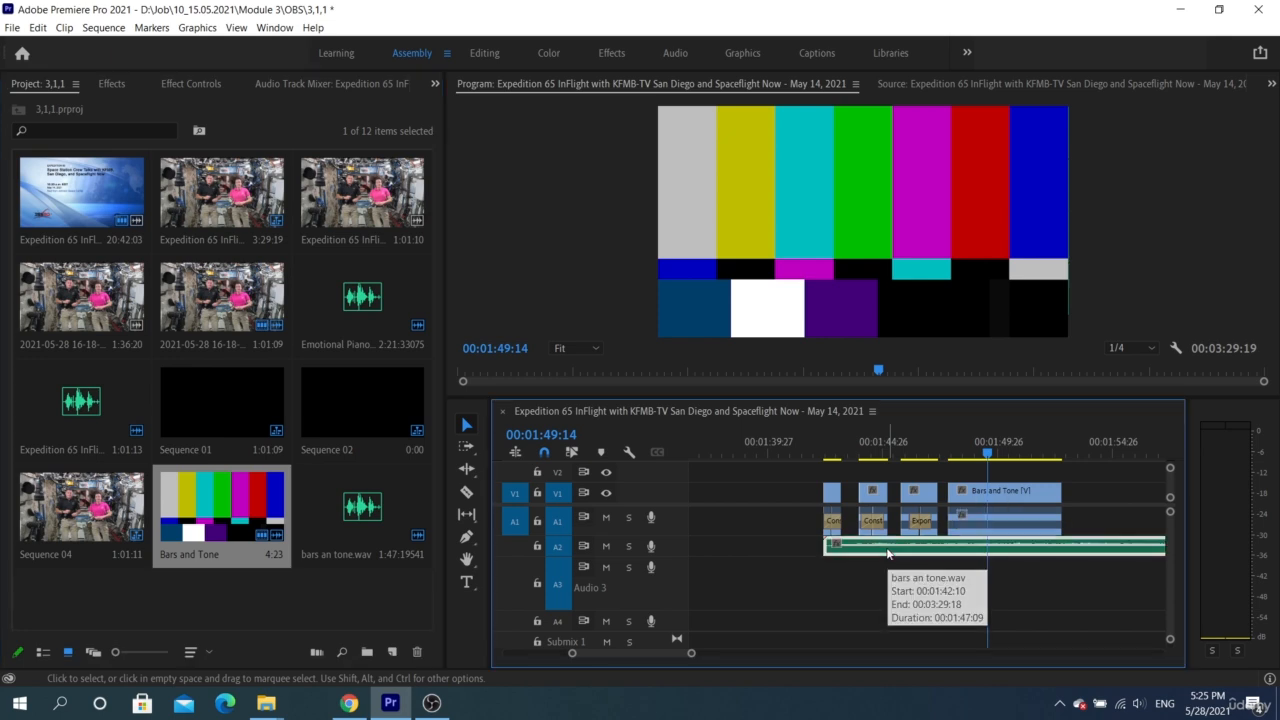